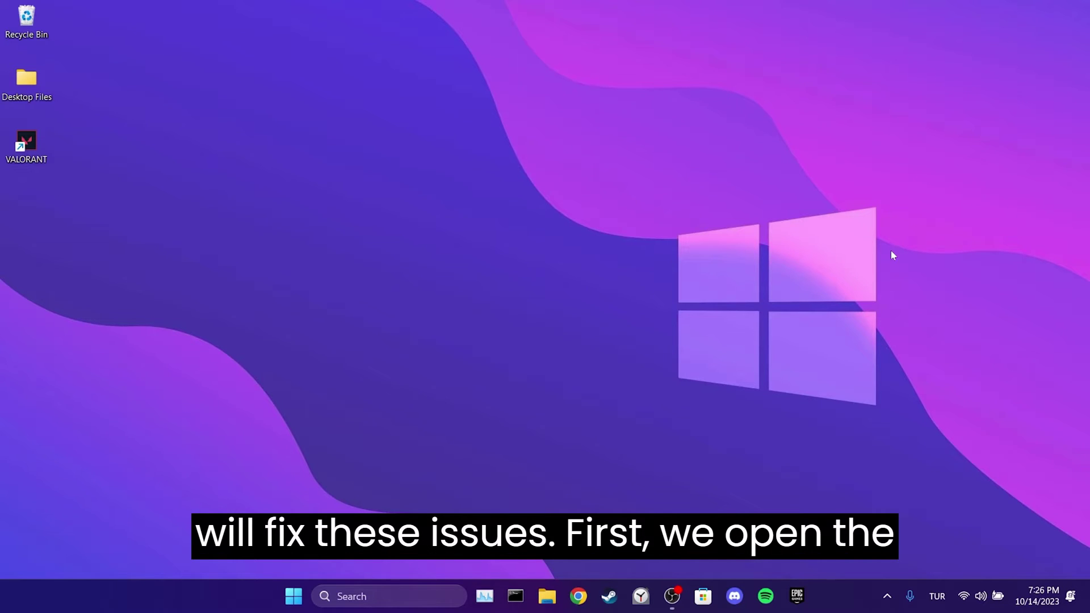
Step: Check Task Manager for running 'riot' and 'valorant' processes, then close it
key("ctrl+shift+Escape")
key("ctrl+f")
type("riot")
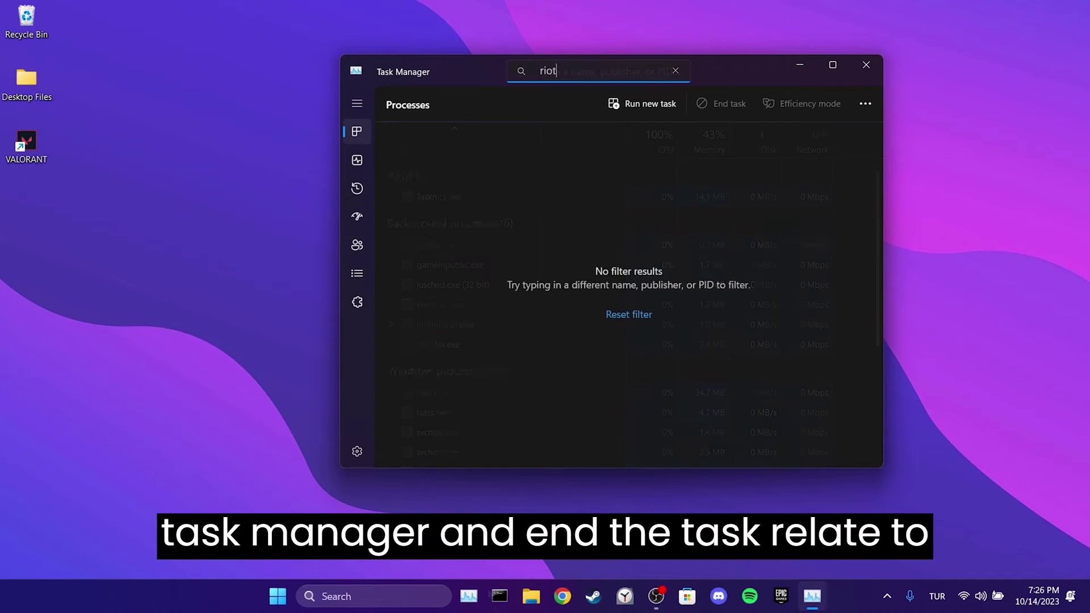
key("BackSpace")
key("BackSpace")
key("BackSpace")
key("BackSpace")
type("valorant")
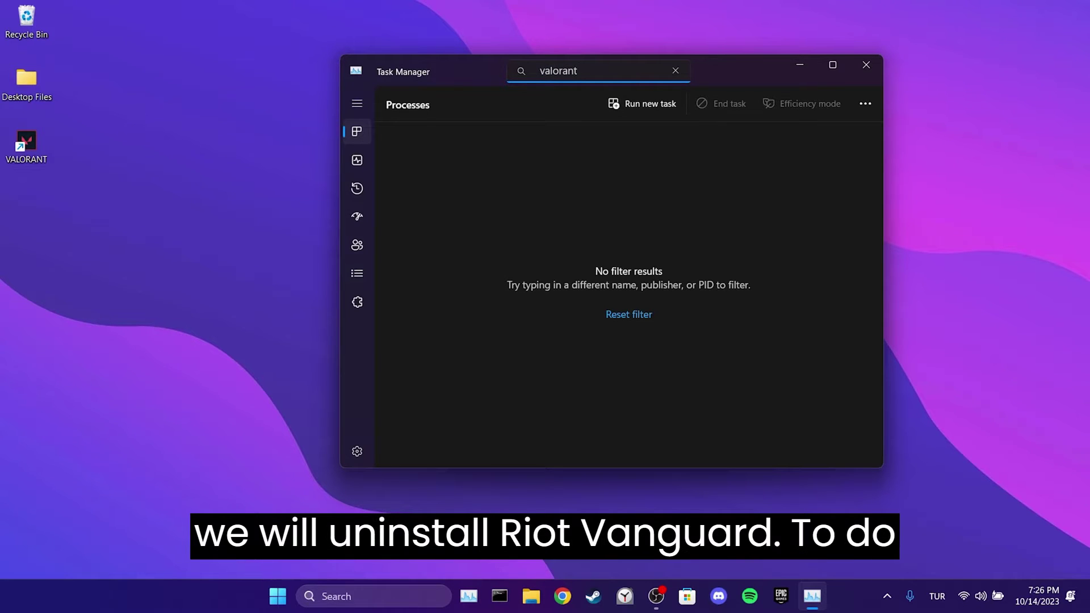
left_click(867, 65)
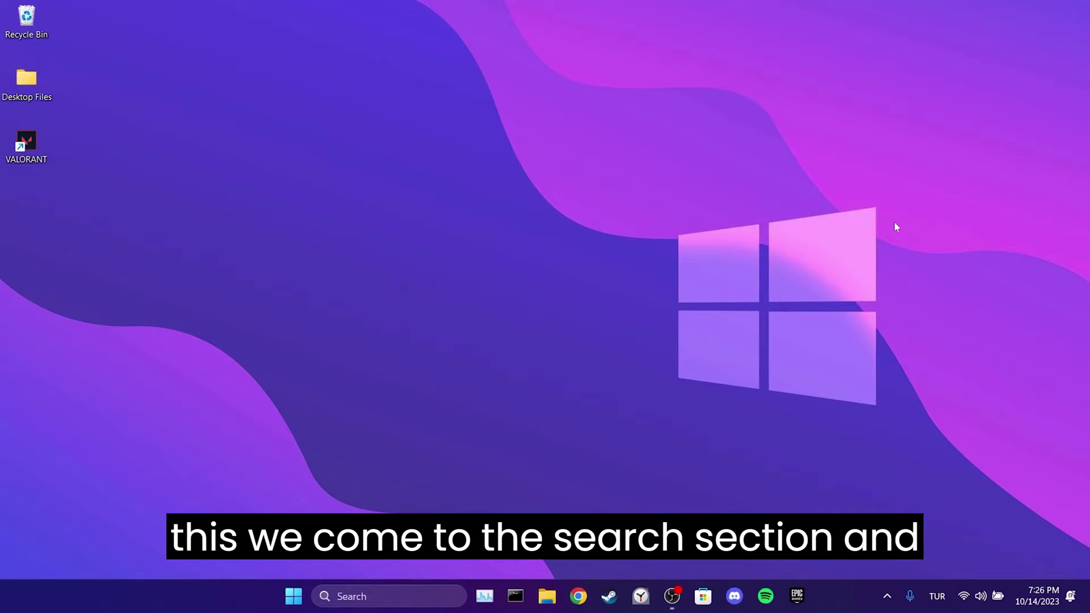
Step: Open Control Panel's installed programs list and uninstall Riot Vanguard, confirming with Yes
left_click(370, 600)
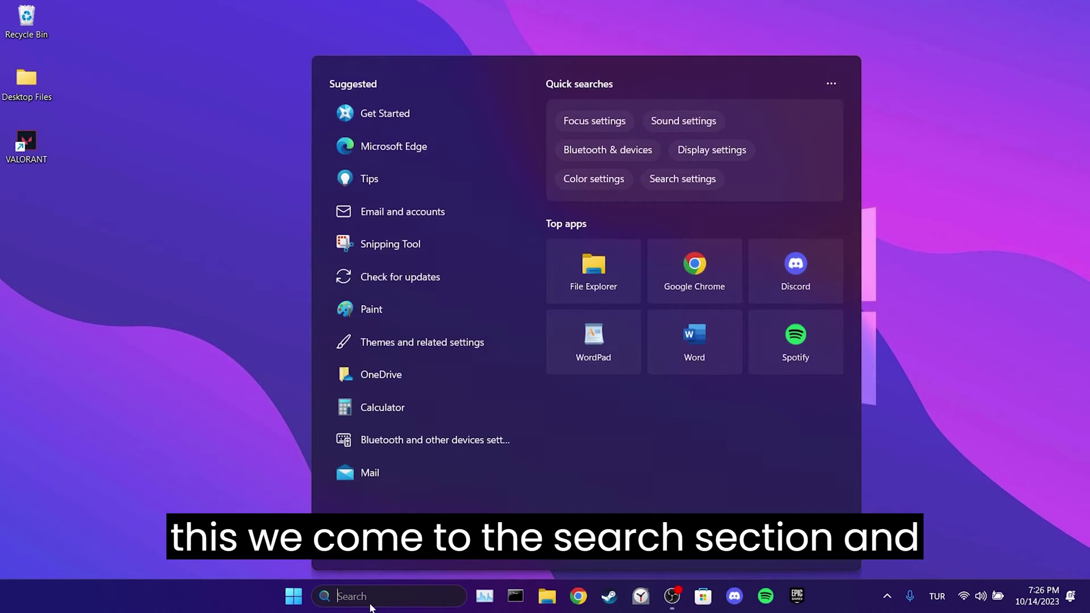
type("control panel")
left_click(429, 169)
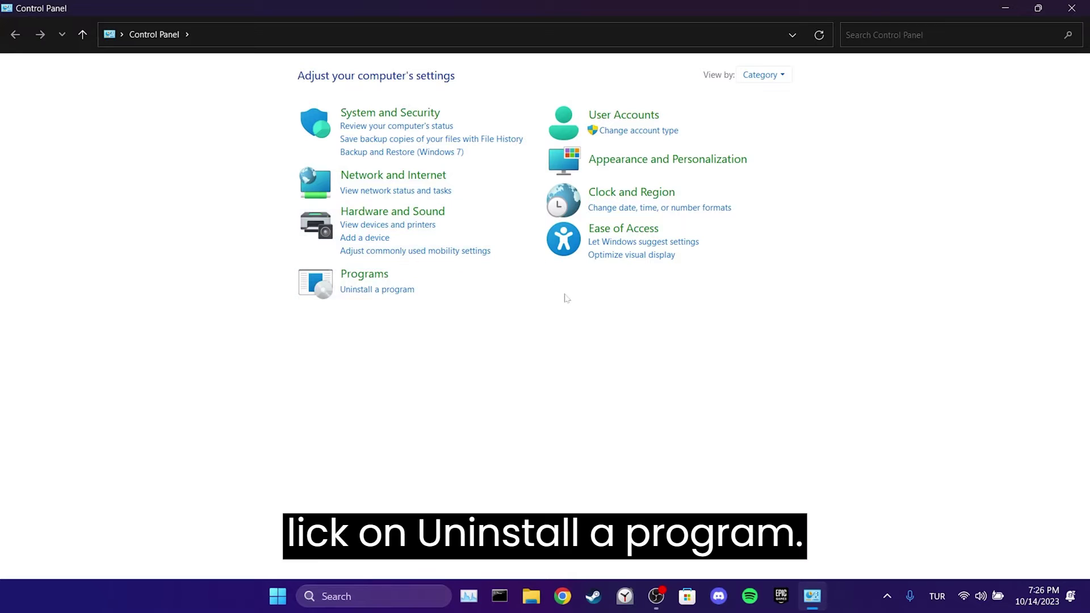
left_click(379, 289)
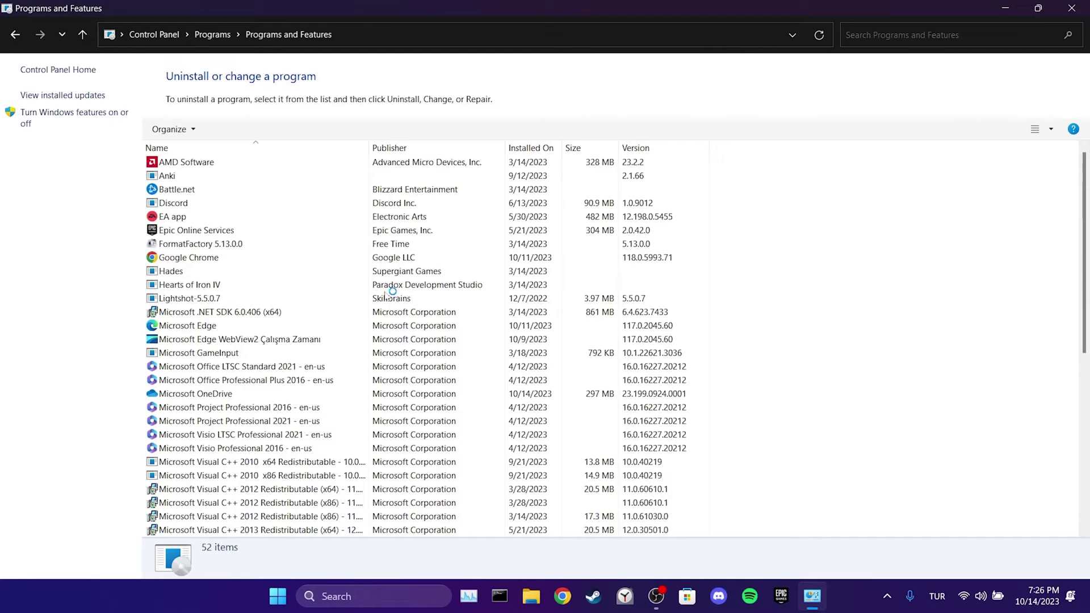
key("r")
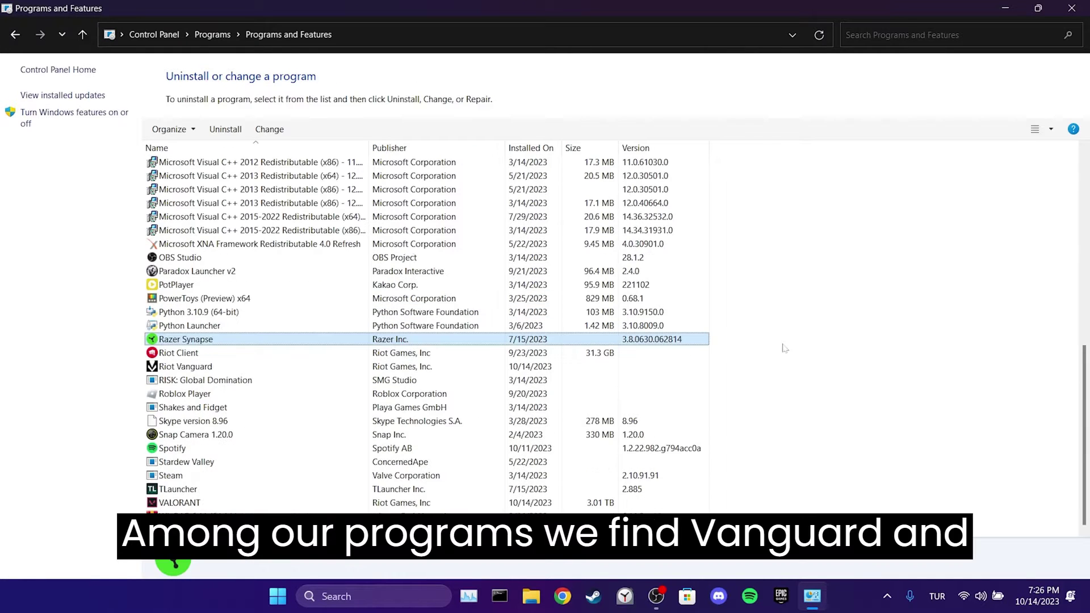
left_click(221, 367)
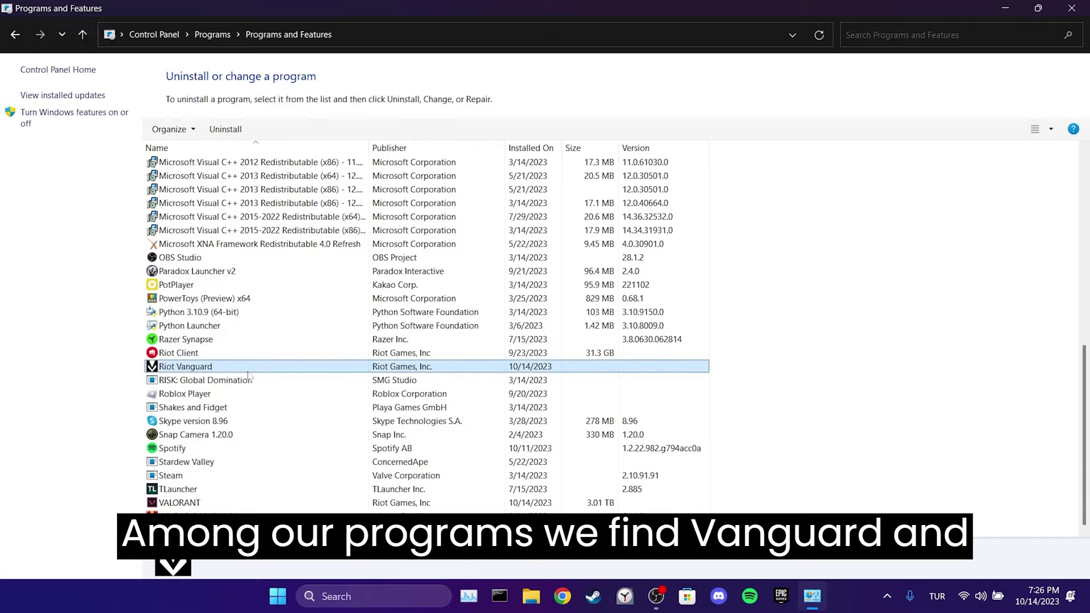
right_click(223, 371)
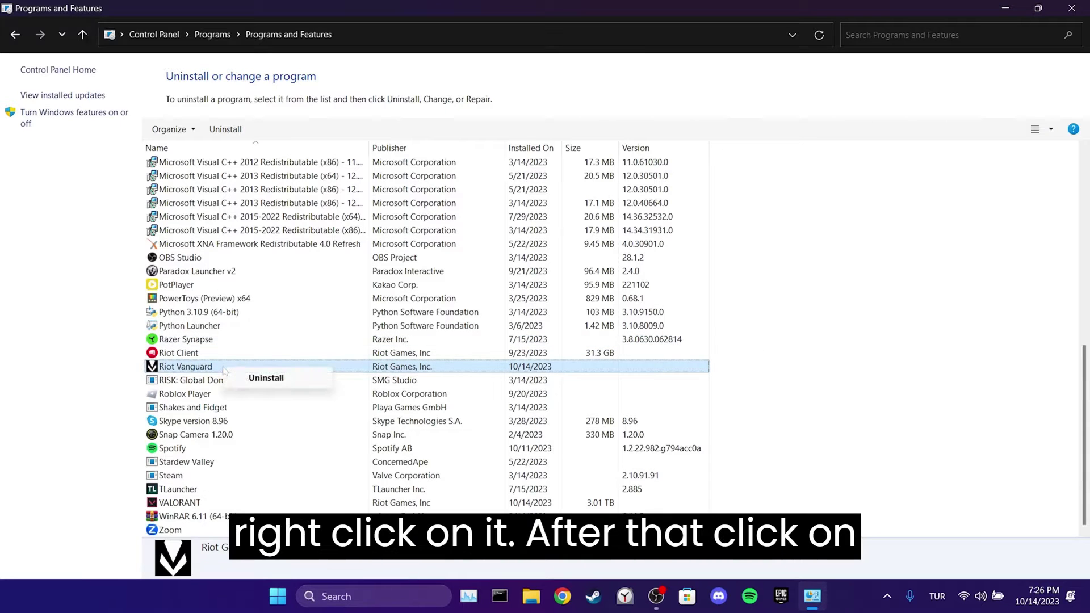
left_click(267, 379)
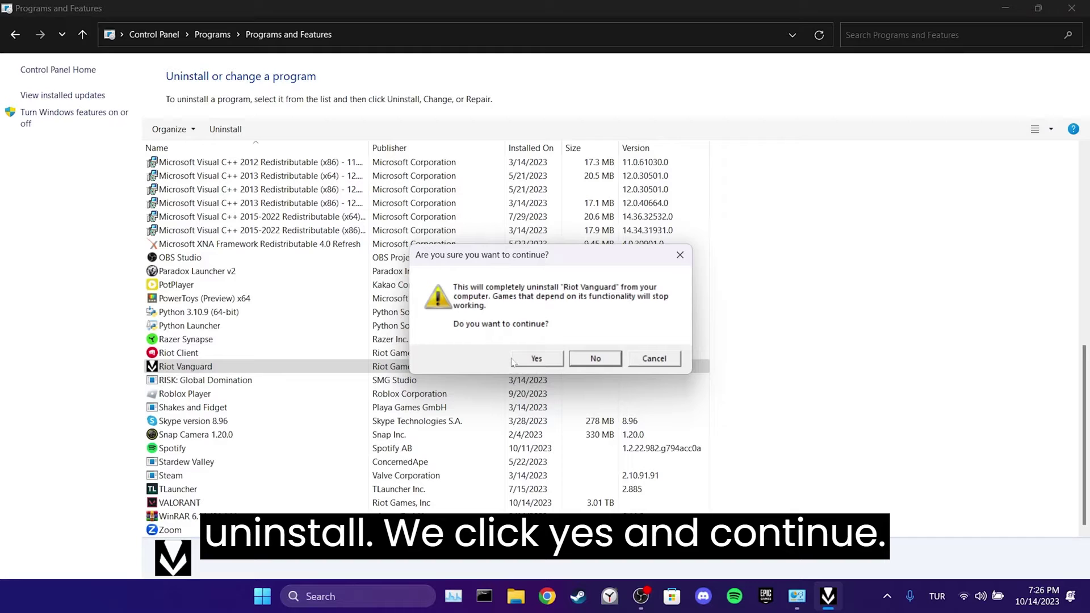
left_click(534, 361)
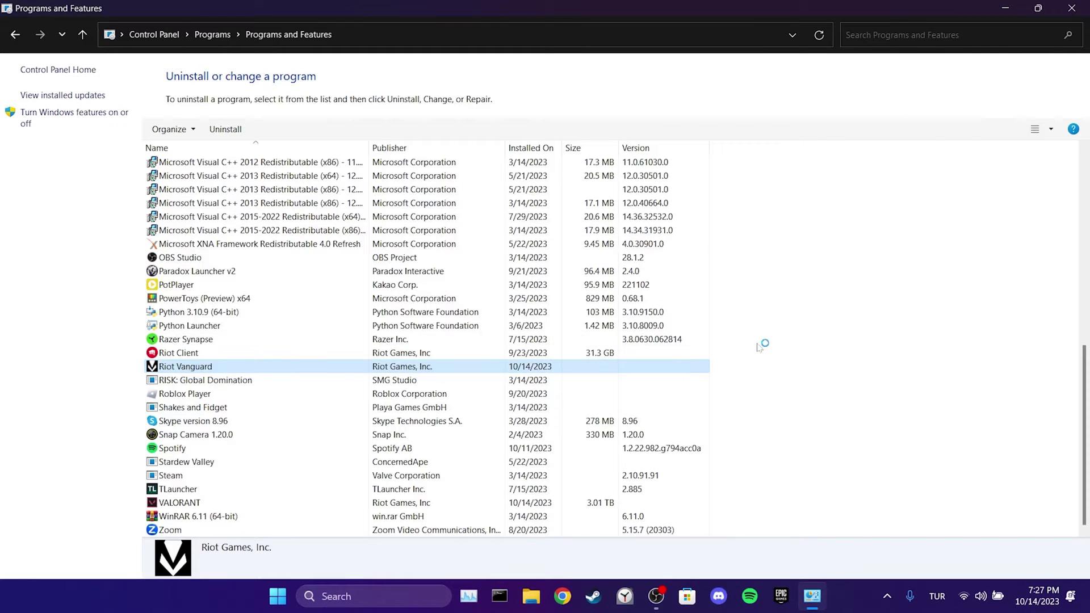
Step: Verify Riot Vanguard no longer appears among the R entries of the program list
scroll(759, 348, "up", 10)
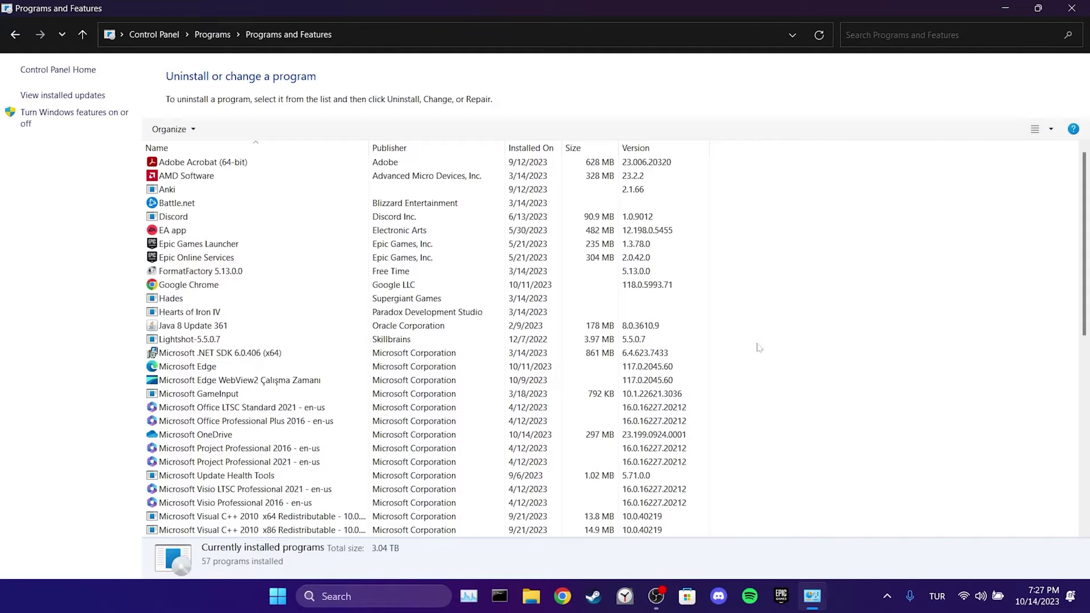
scroll(759, 348, "down", 10)
left_click(759, 348)
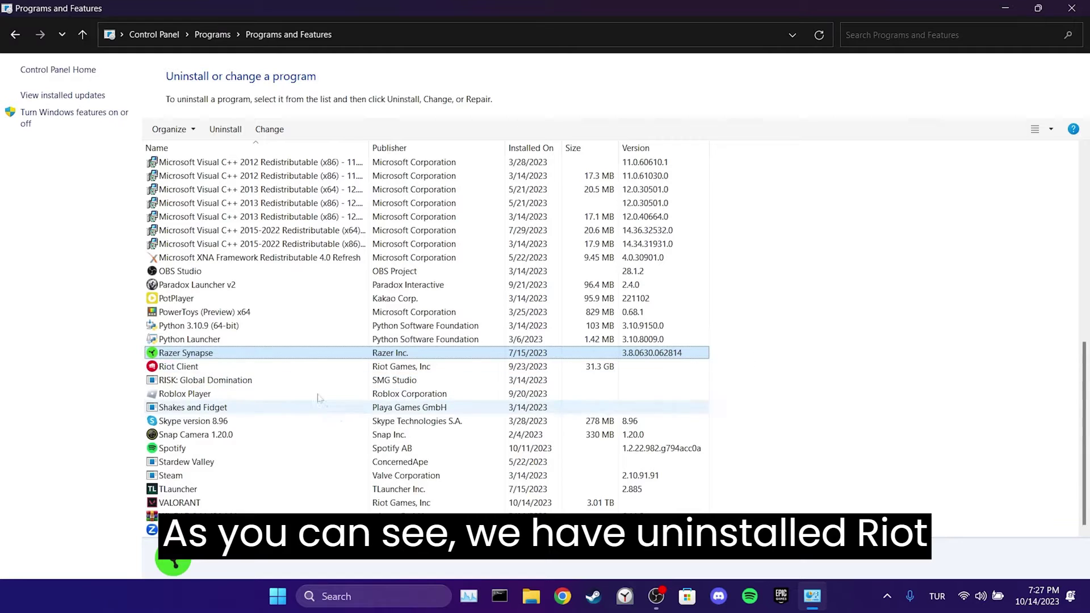
left_click(862, 386)
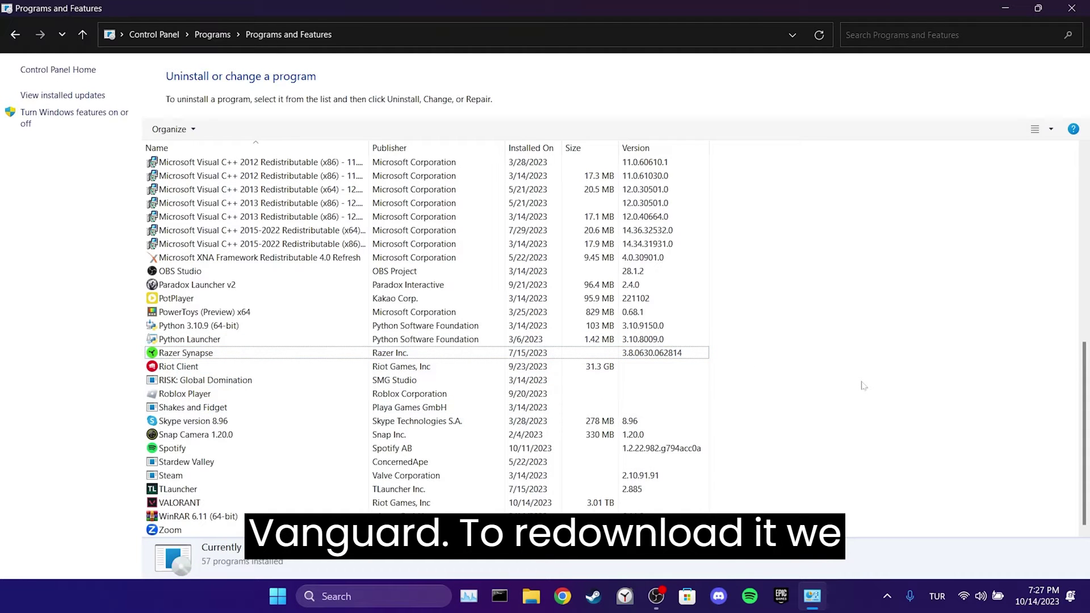
Step: Close Programs and Features, run the Valorant update (Güncelle) in Riot Client, then close the client
left_click(1071, 8)
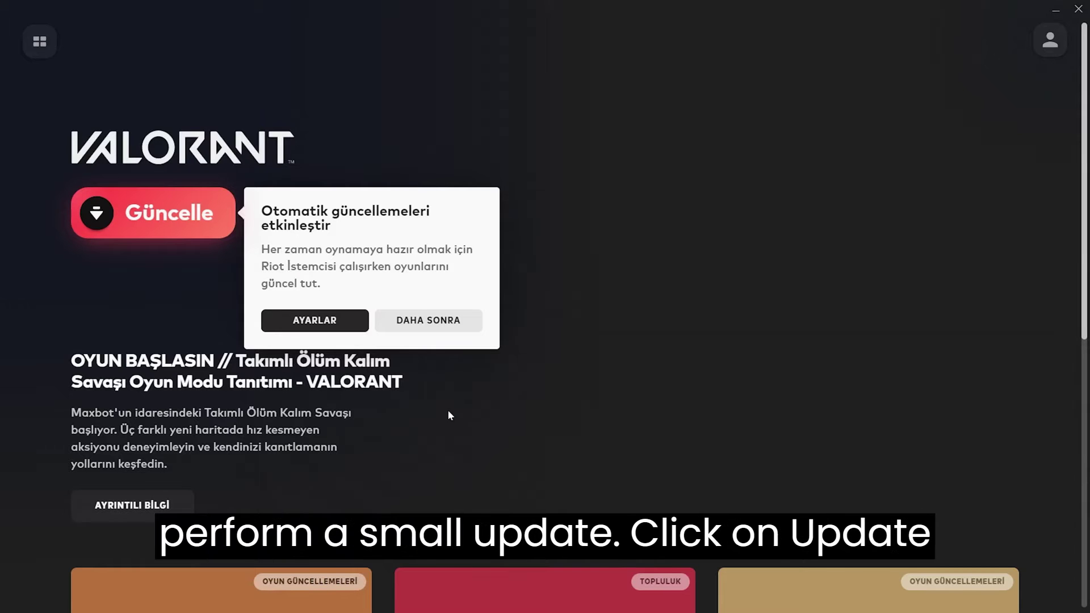
left_click(173, 227)
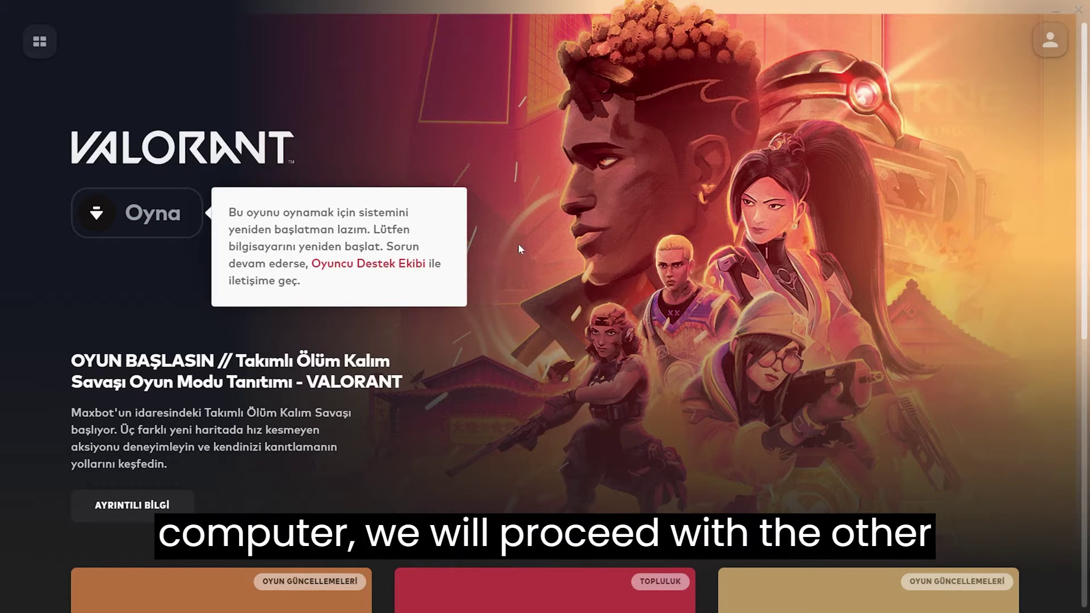
left_click(1078, 9)
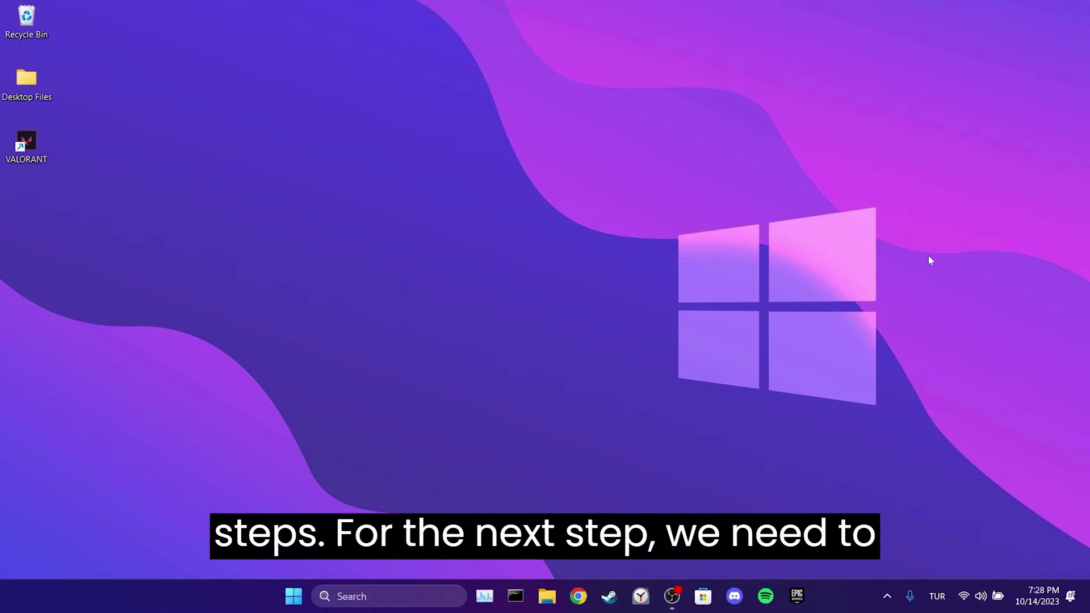
Step: Open %localappdata% through the Run dialog and delete the VALORANT folder
left_click(408, 593)
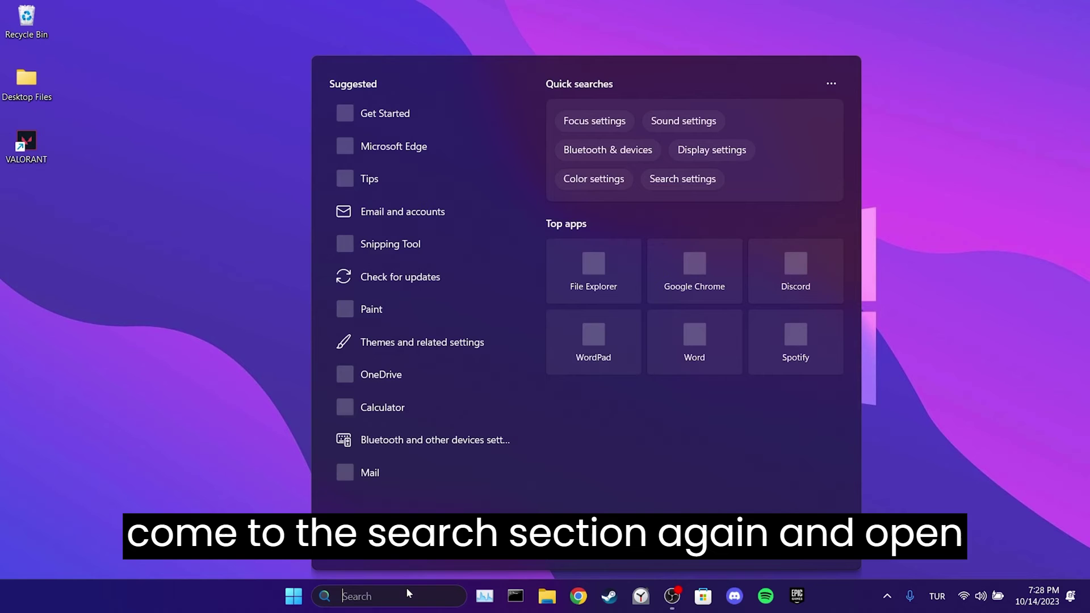
type("run")
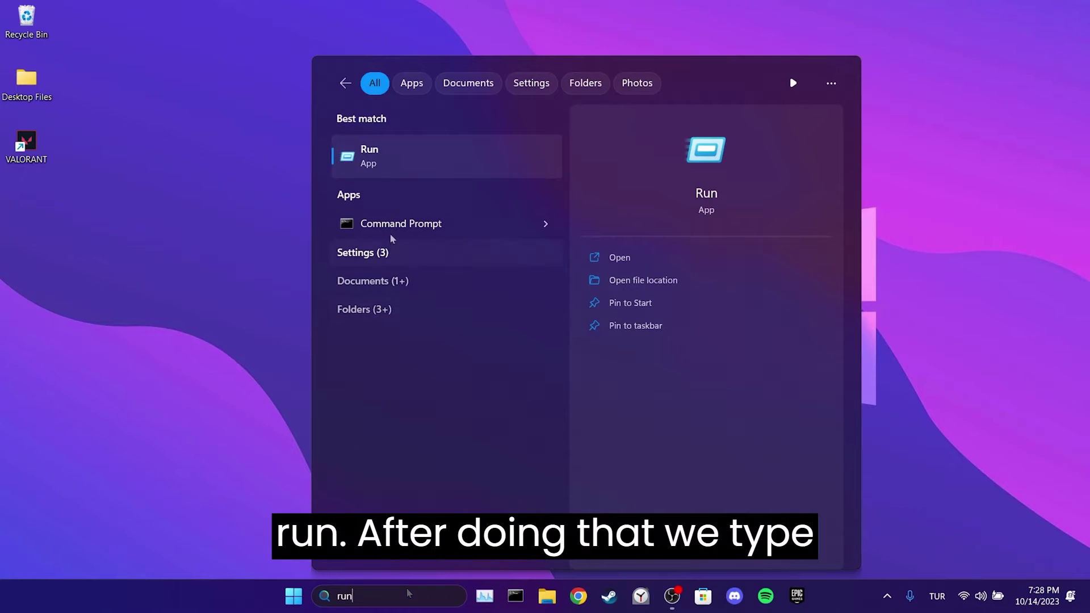
left_click(395, 146)
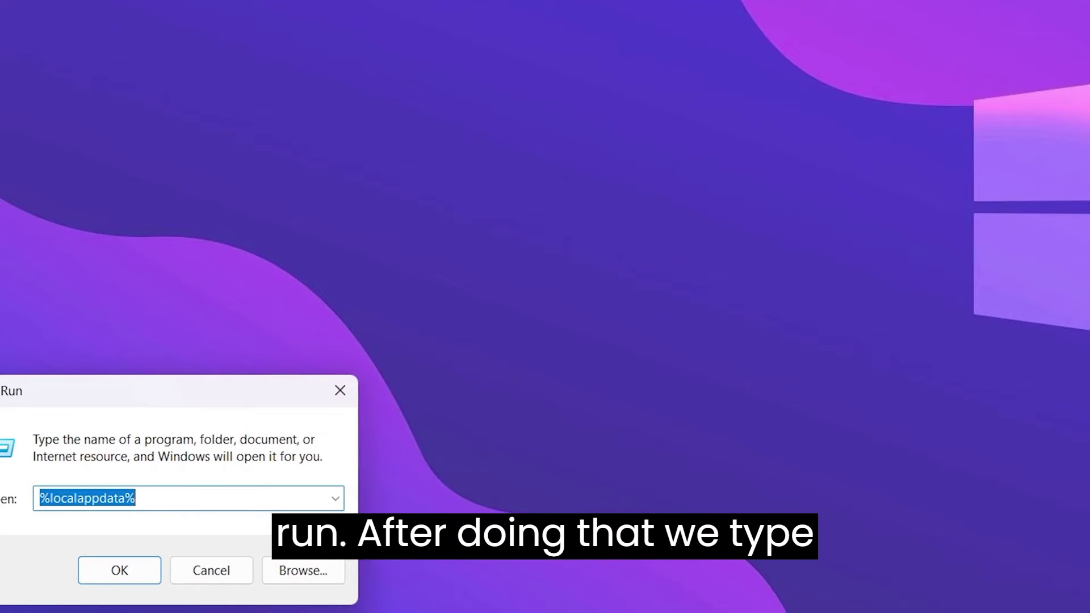
key("End")
left_click(116, 570)
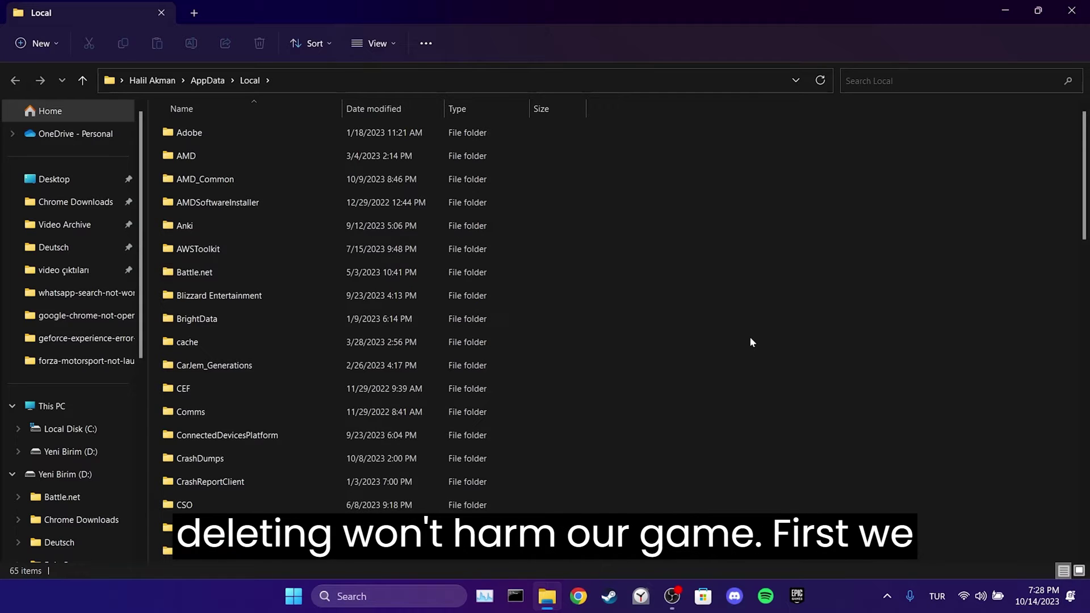
key("v")
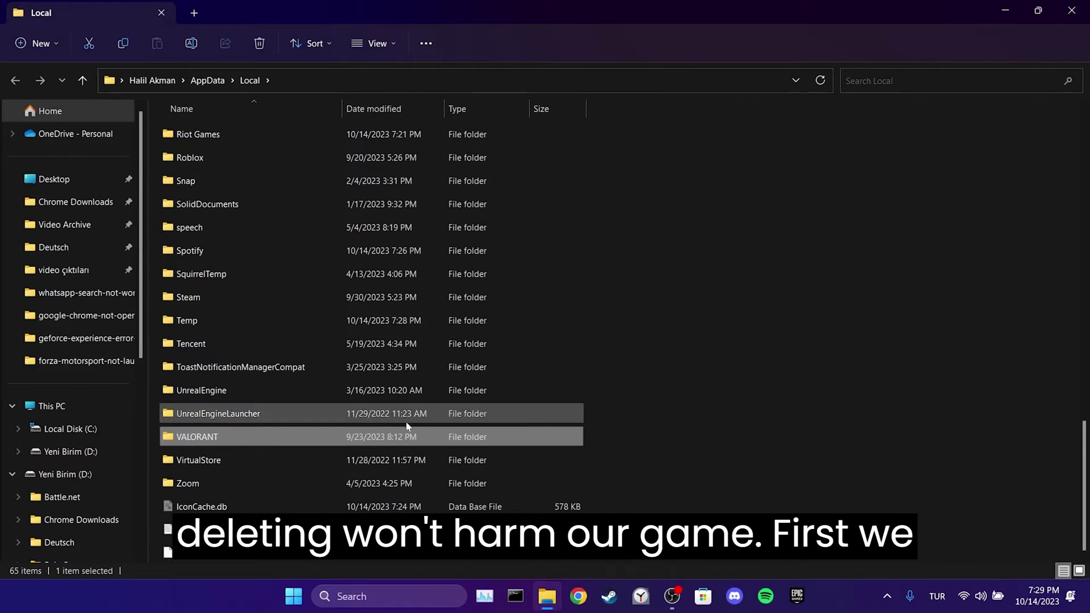
right_click(205, 438)
left_click(305, 456)
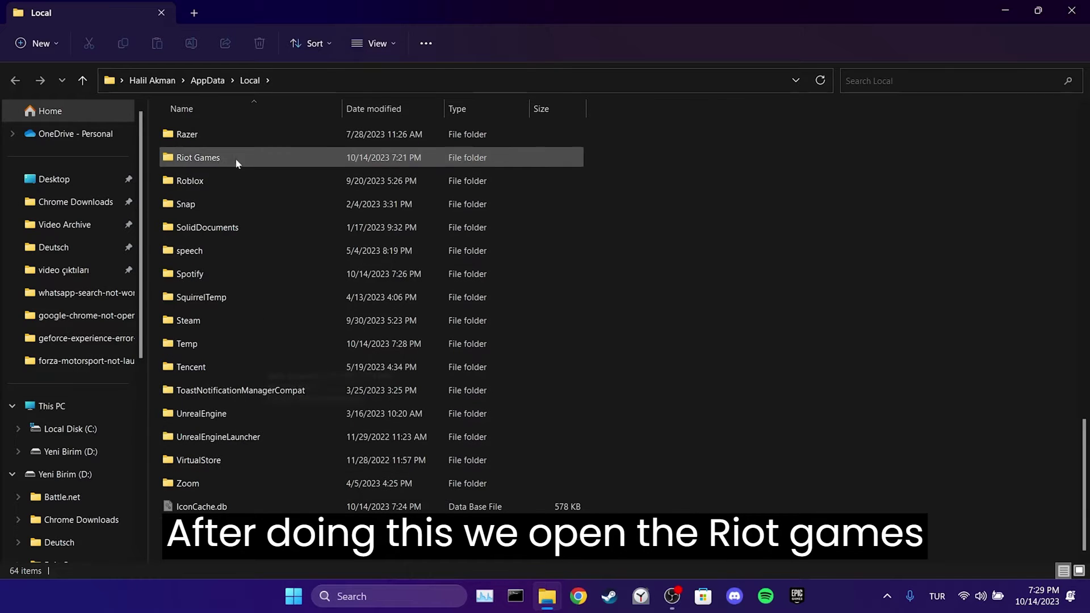
Step: In the Riot Games folder, delete both the Riot Client and VALORANT folders
double_click(220, 162)
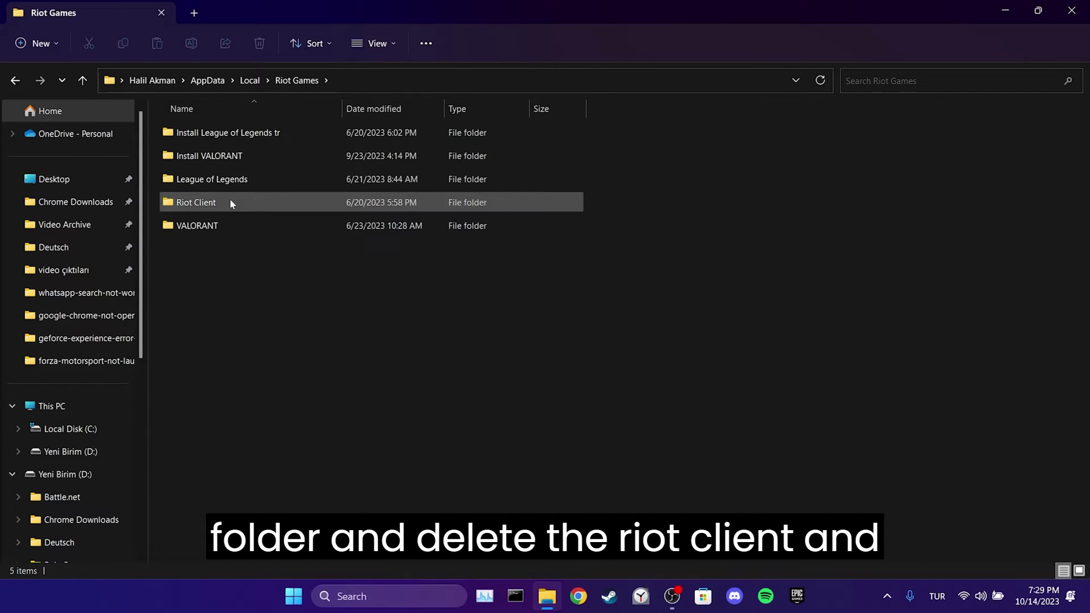
left_click(232, 205)
left_click(229, 225, "ctrl")
right_click(229, 223)
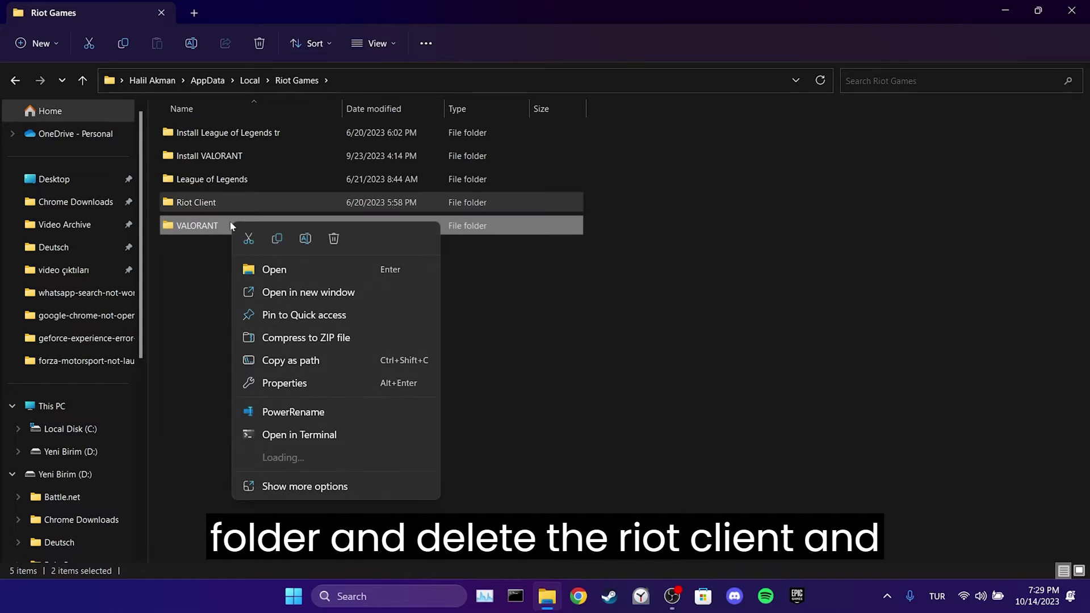
left_click(335, 239)
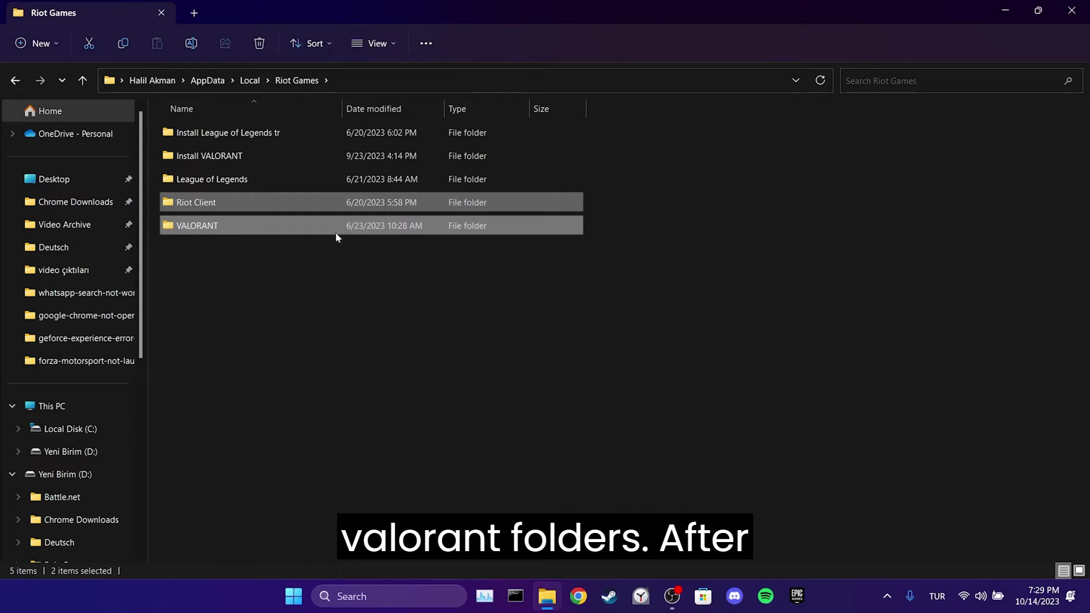
Step: Quit the background Riot app from the hidden tray icons and retry deleting the Riot Client folder
left_click(893, 609)
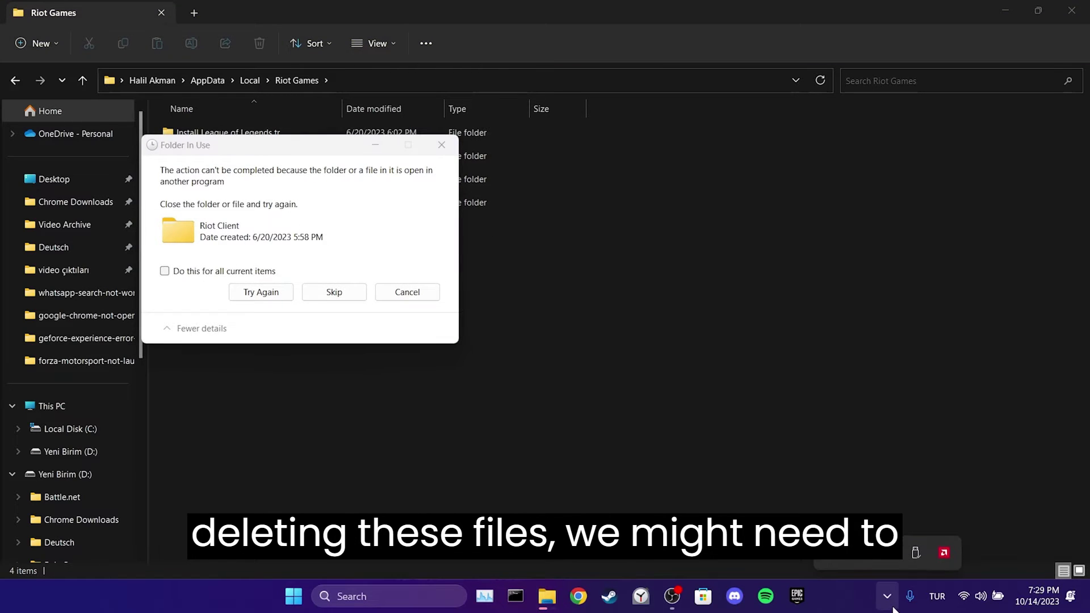
right_click(875, 536)
left_click(874, 534)
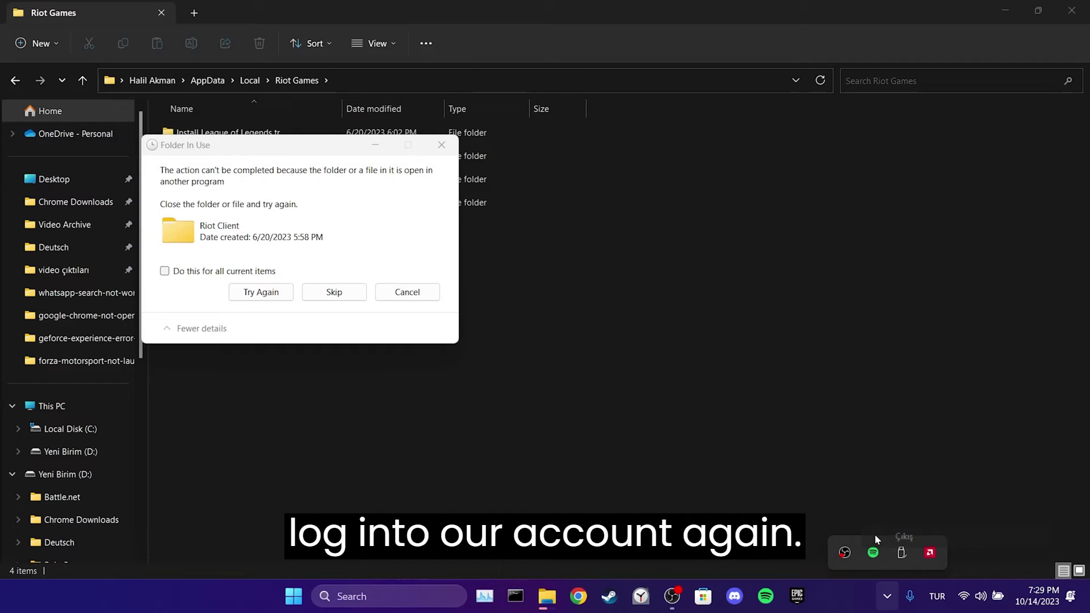
left_click(886, 596)
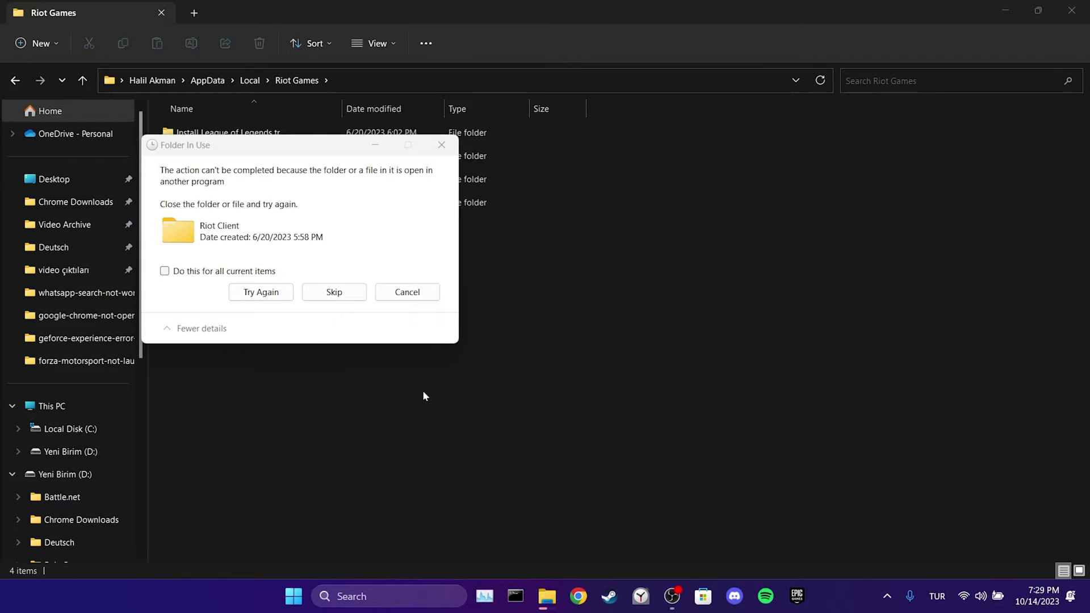
left_click(256, 292)
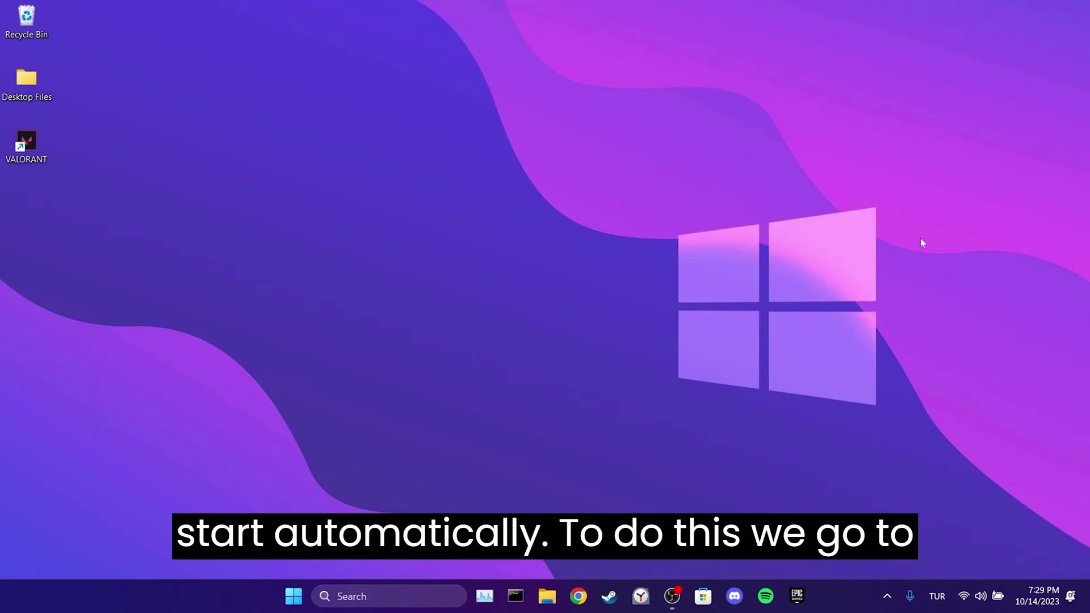
Step: Open Services and bring up the Properties of the vgc service
left_click(336, 594)
type("services")
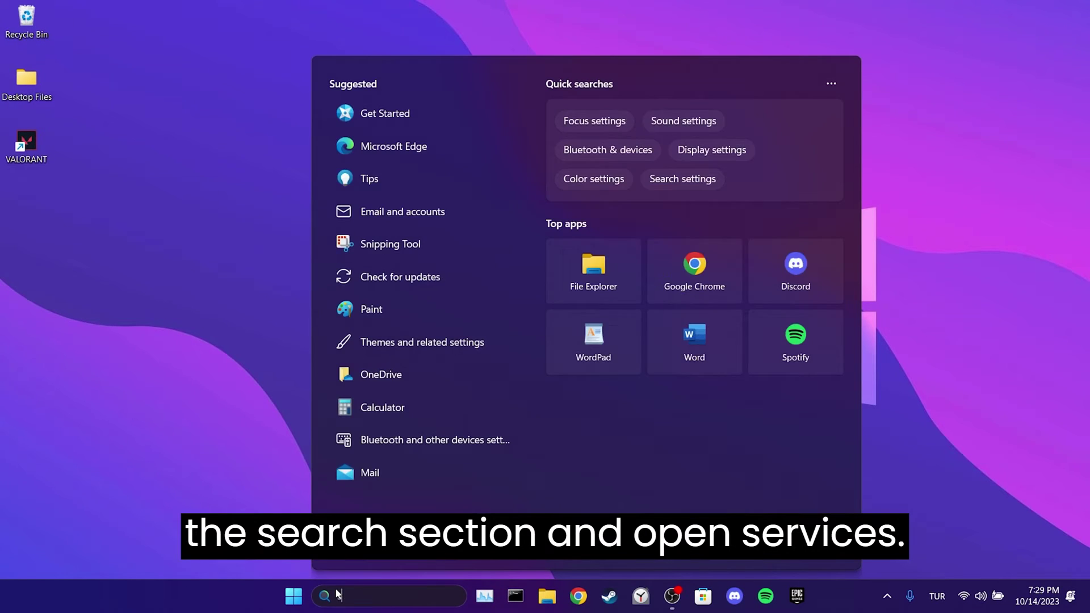
left_click(424, 168)
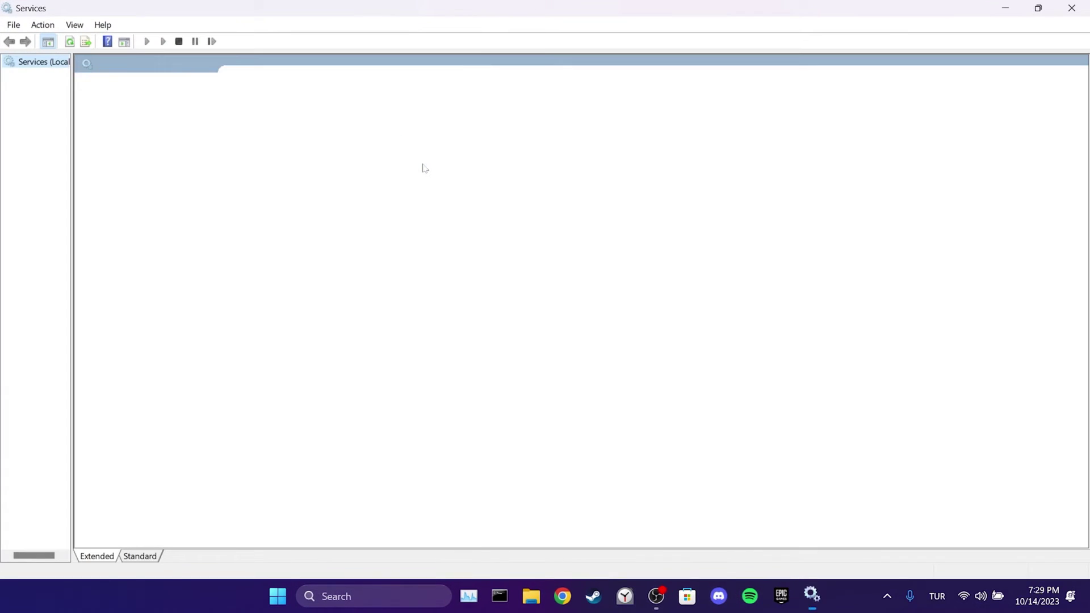
type("vgc")
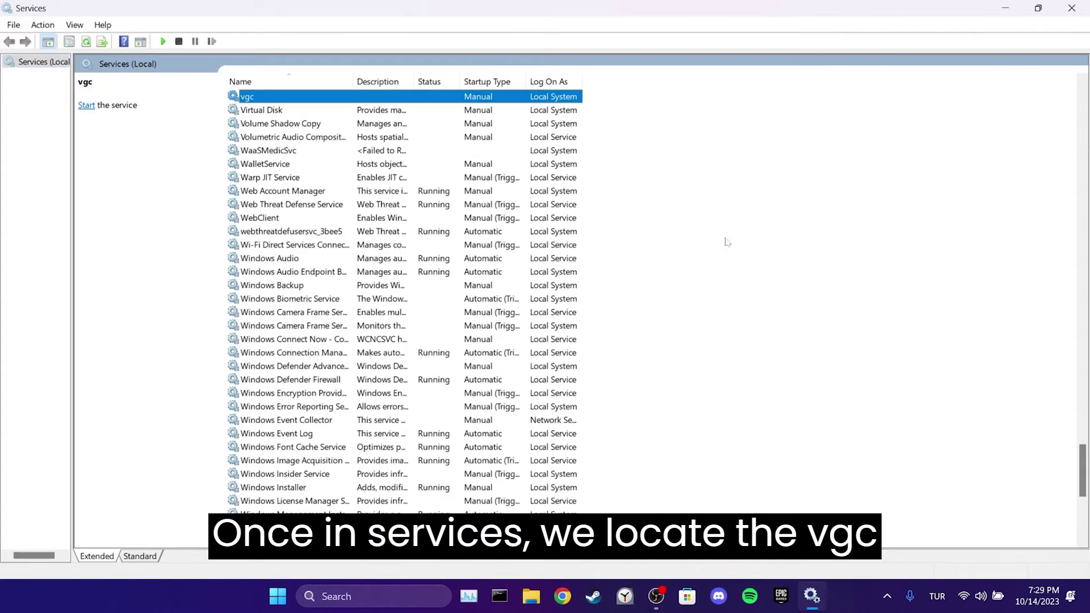
right_click(274, 101)
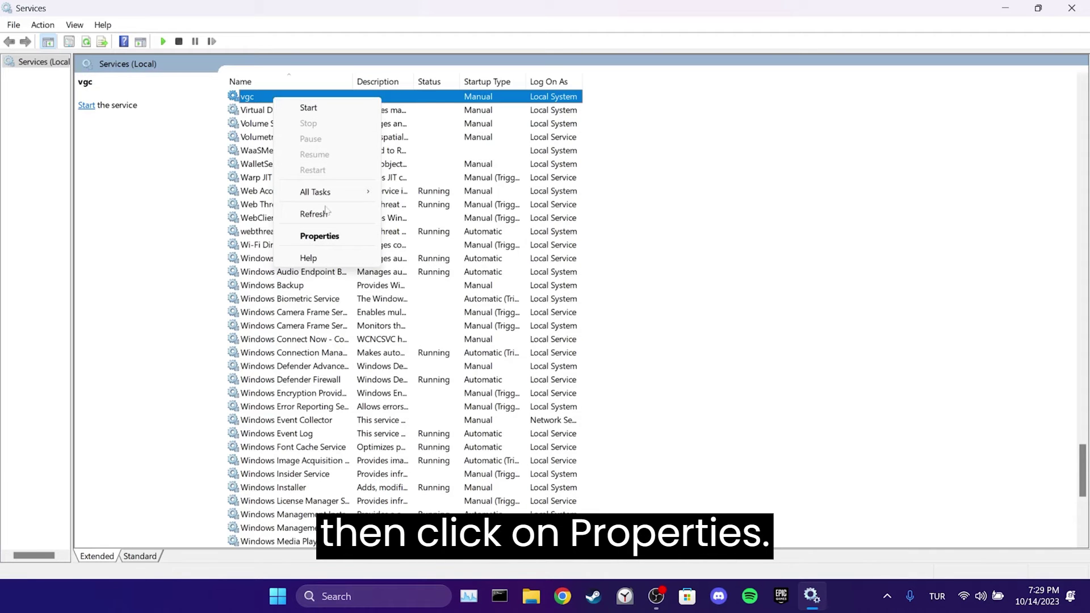
left_click(320, 238)
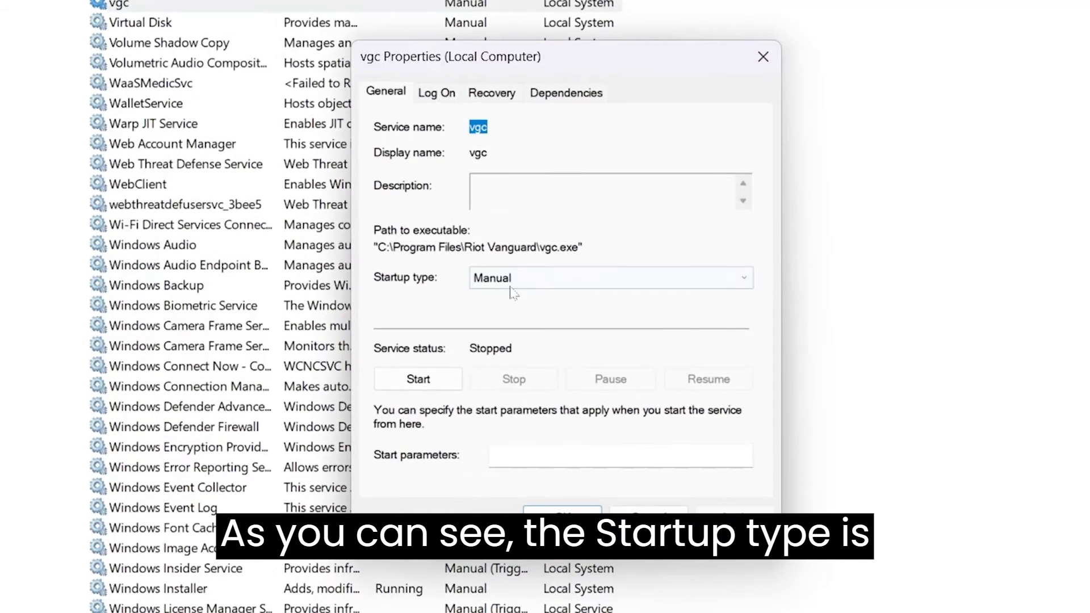
Step: Set vgc's startup type to Automatic, start the service, and apply and save the change
left_click(513, 290)
left_click(516, 310)
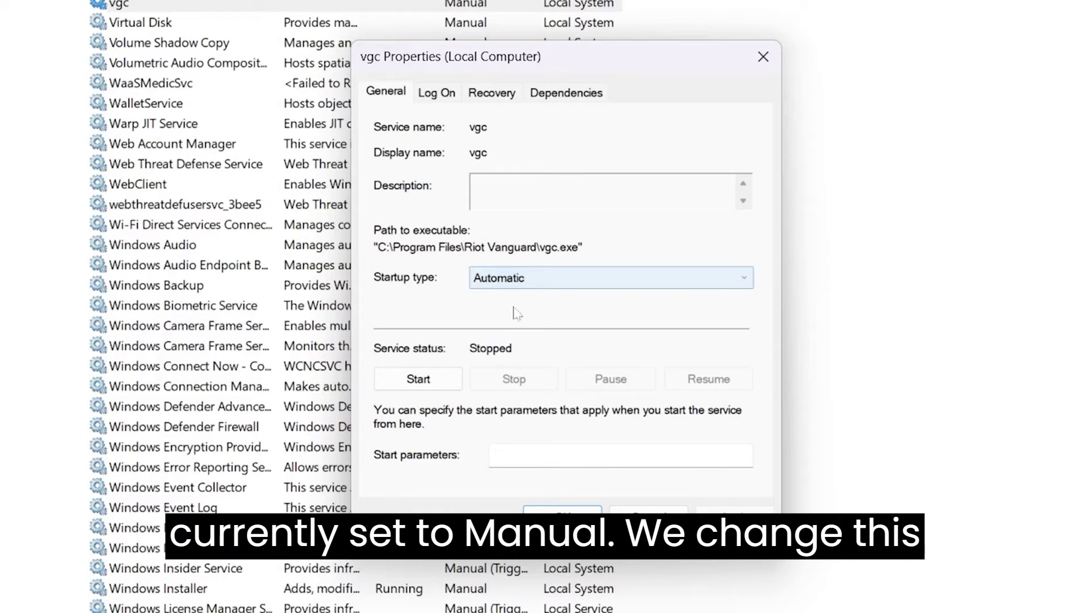
left_click(429, 385)
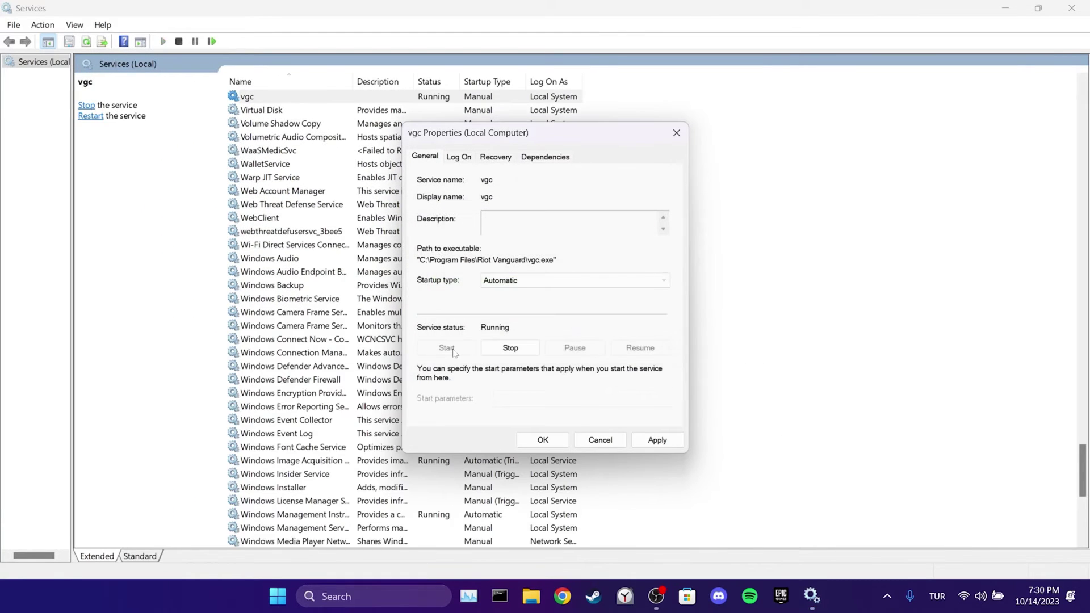
left_click(641, 439)
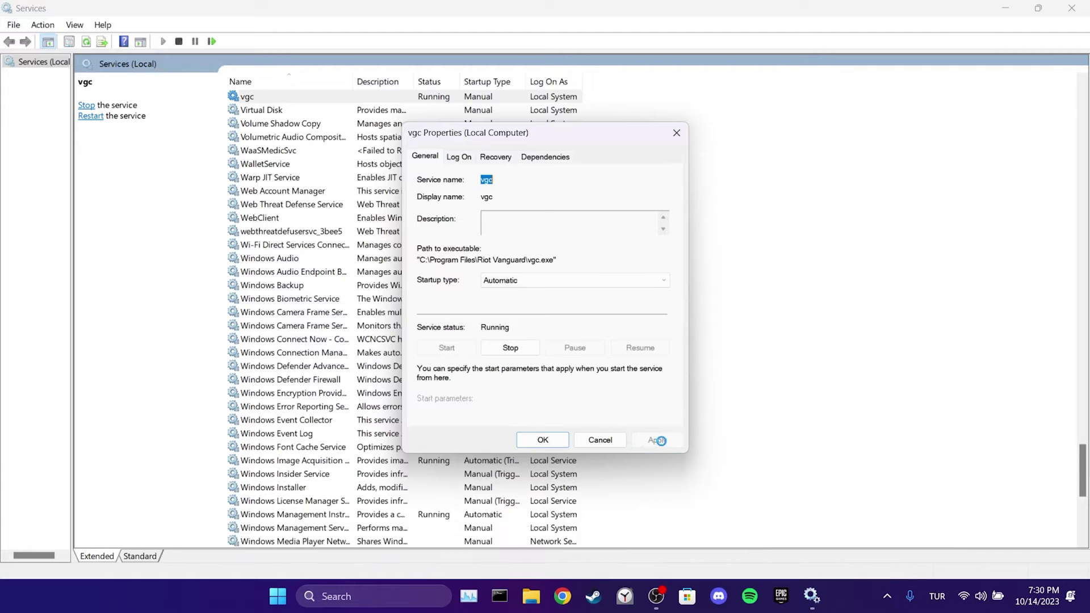
left_click(542, 440)
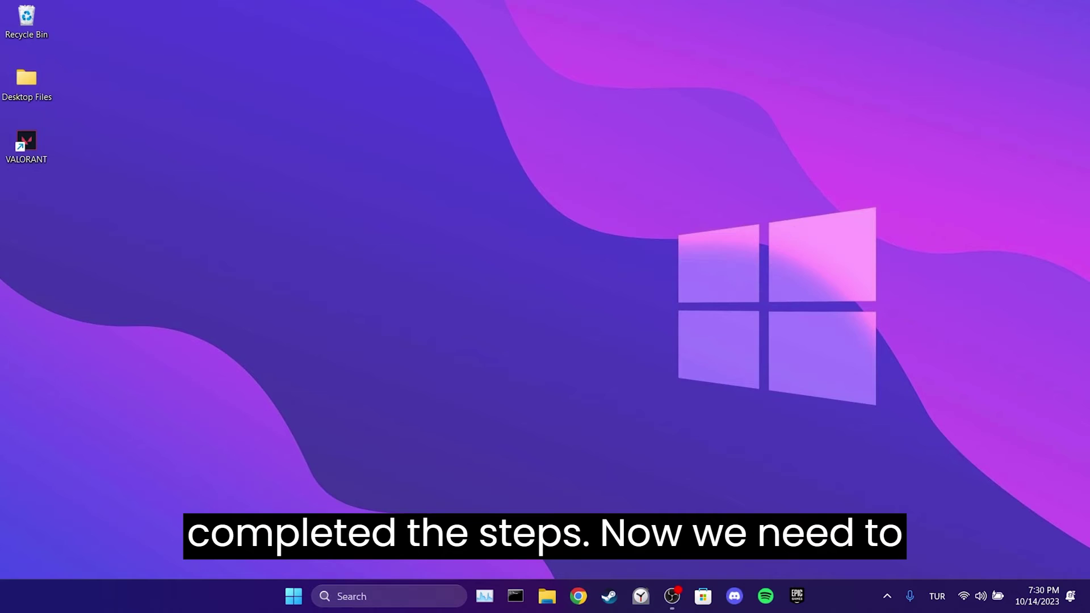
Step: Restart the computer from the Start menu's power options
left_click(294, 603)
left_click(722, 550)
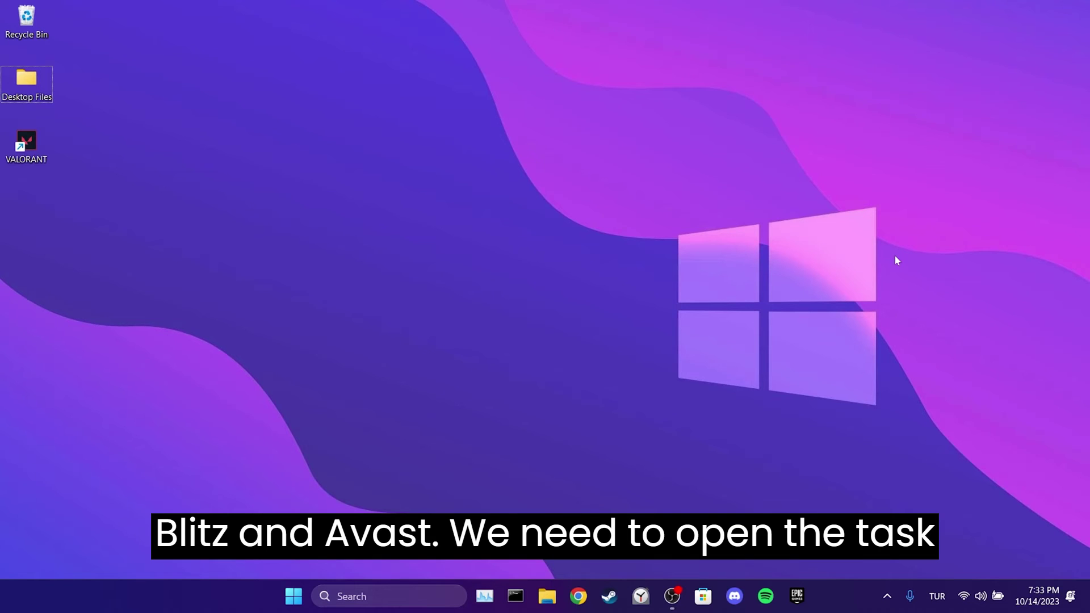
Step: End the GameManagerService process in Task Manager
key("ctrl+shift+Escape")
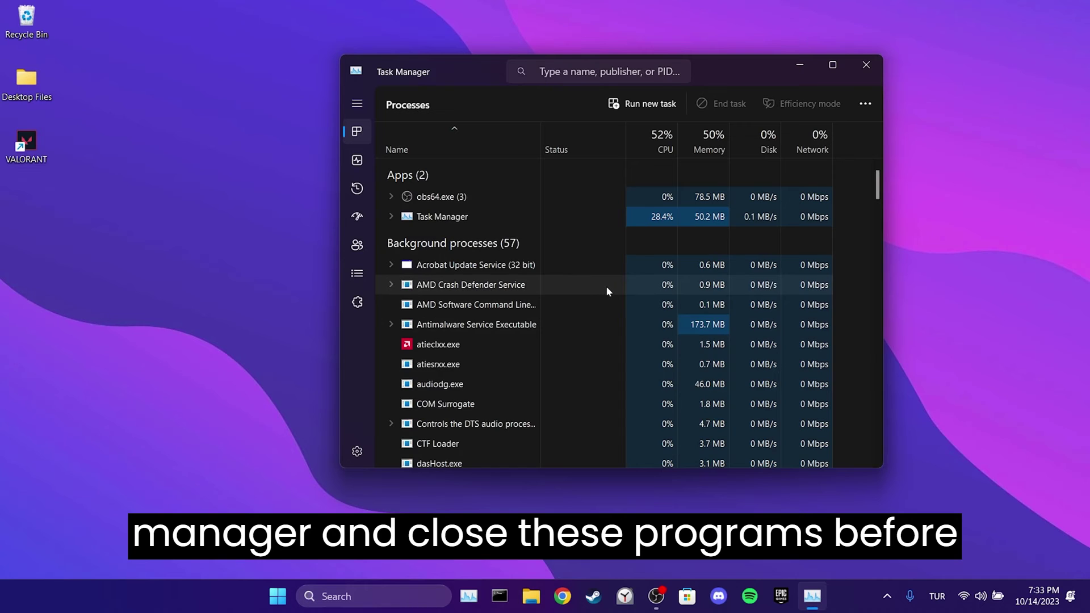
scroll(621, 292, "down", 4)
scroll(630, 295, "down", 1)
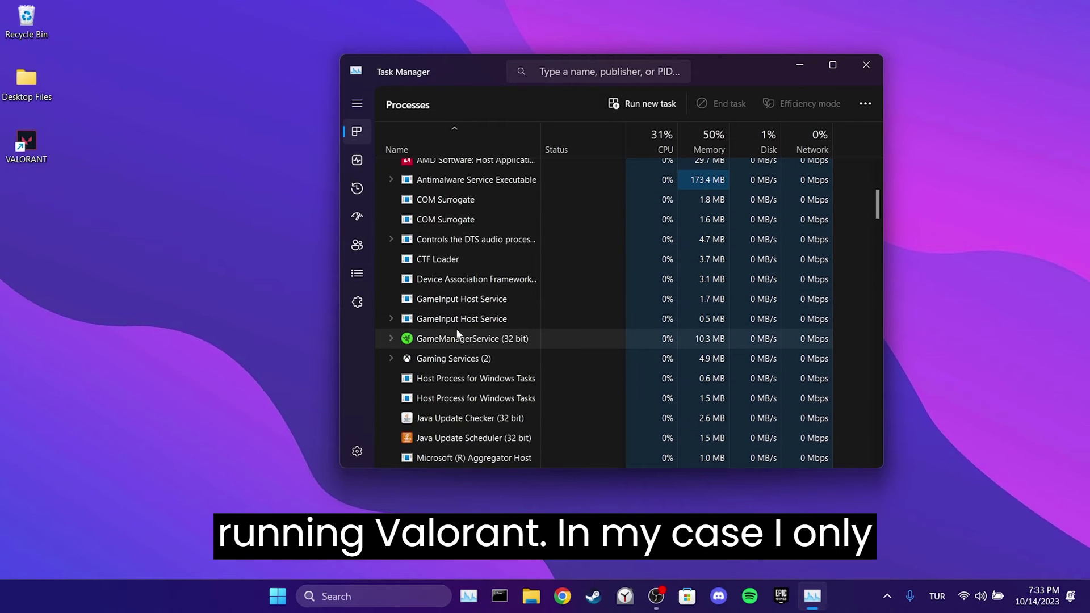
left_click(521, 335)
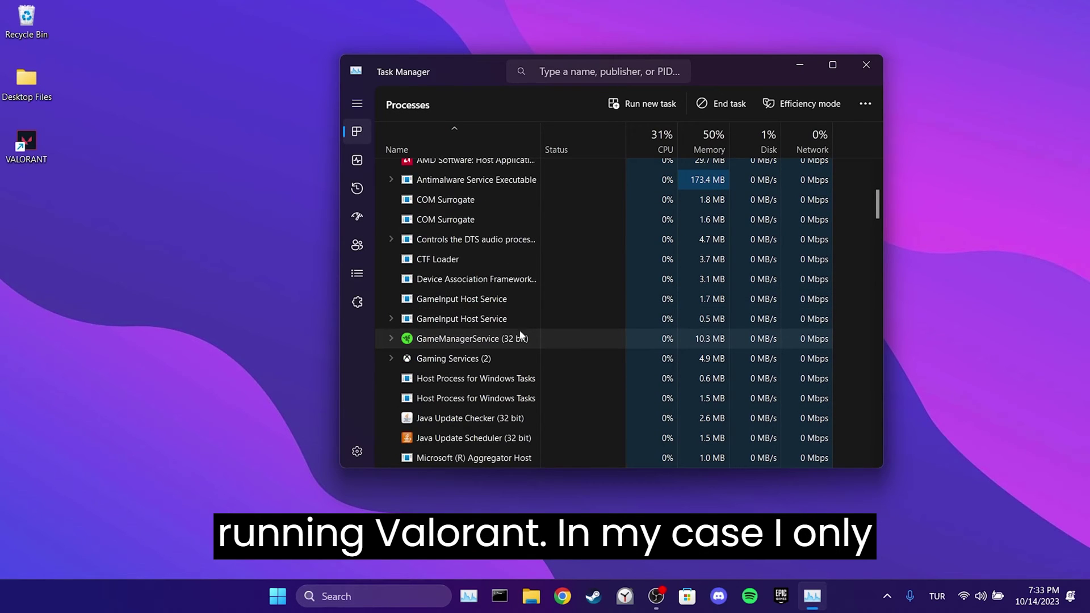
left_click(741, 109)
Step: End the Razer Synapse Service process and scroll through the remaining processes
scroll(557, 310, "down", 5)
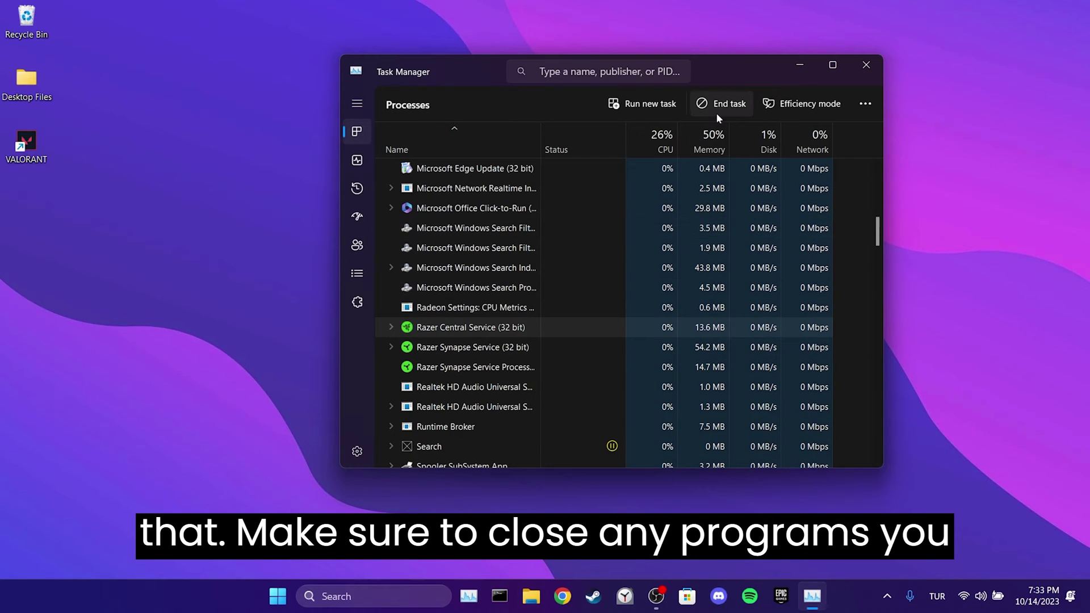
left_click(458, 346)
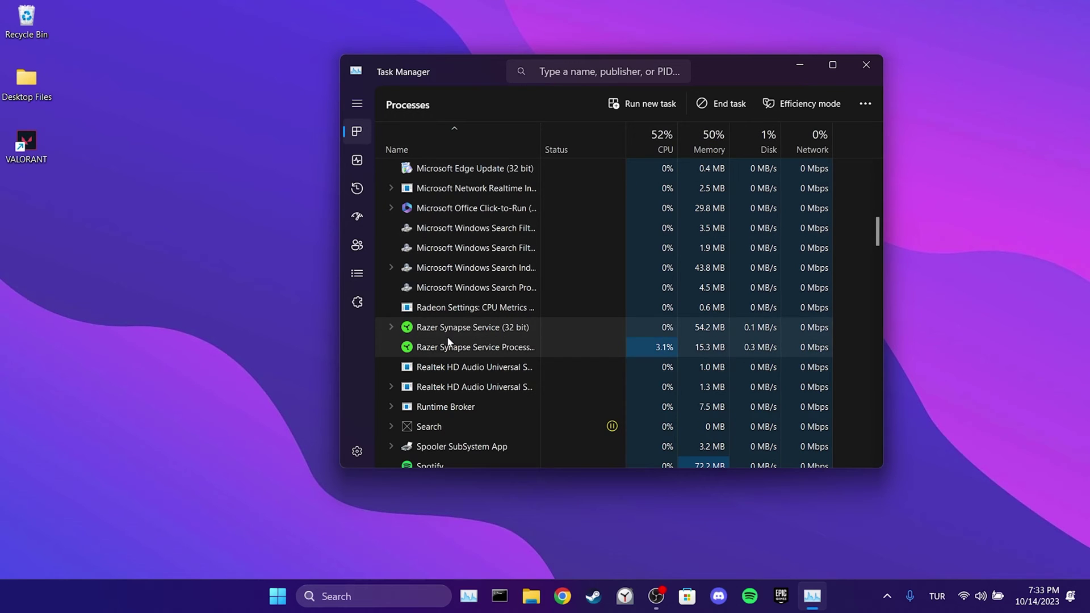
left_click(724, 104)
scroll(625, 219, "down", 5)
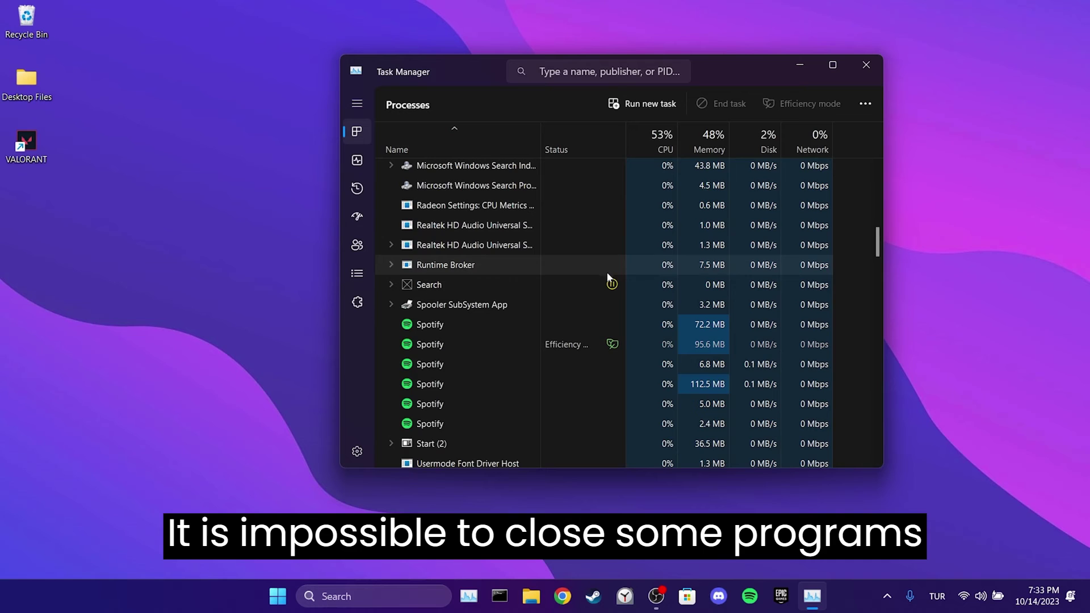
scroll(608, 274, "down", 3)
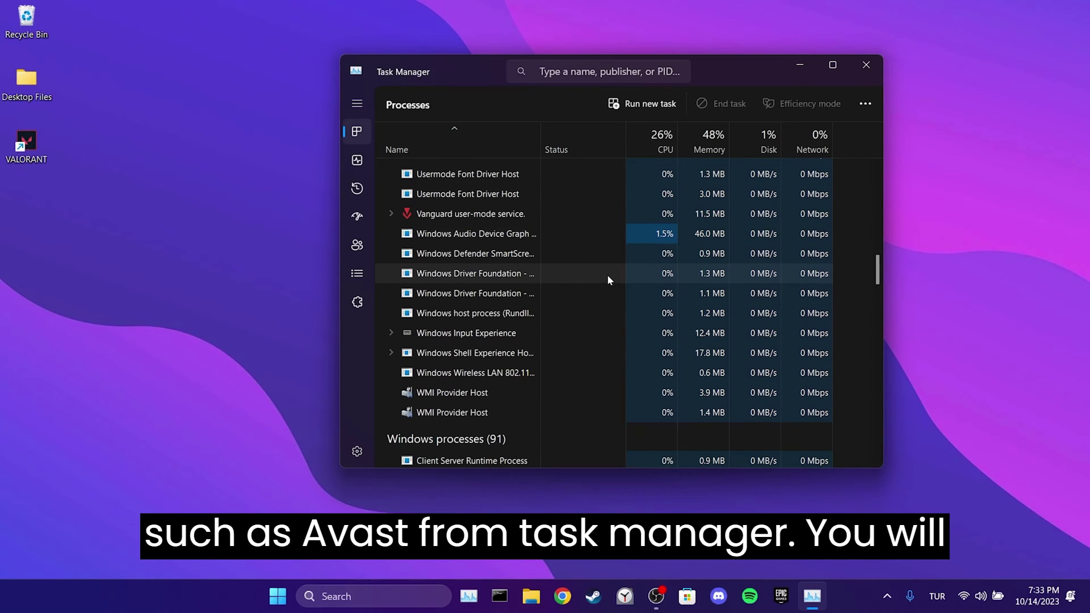
Step: Close Task Manager and look through the hidden system tray icons for background apps
left_click(865, 67)
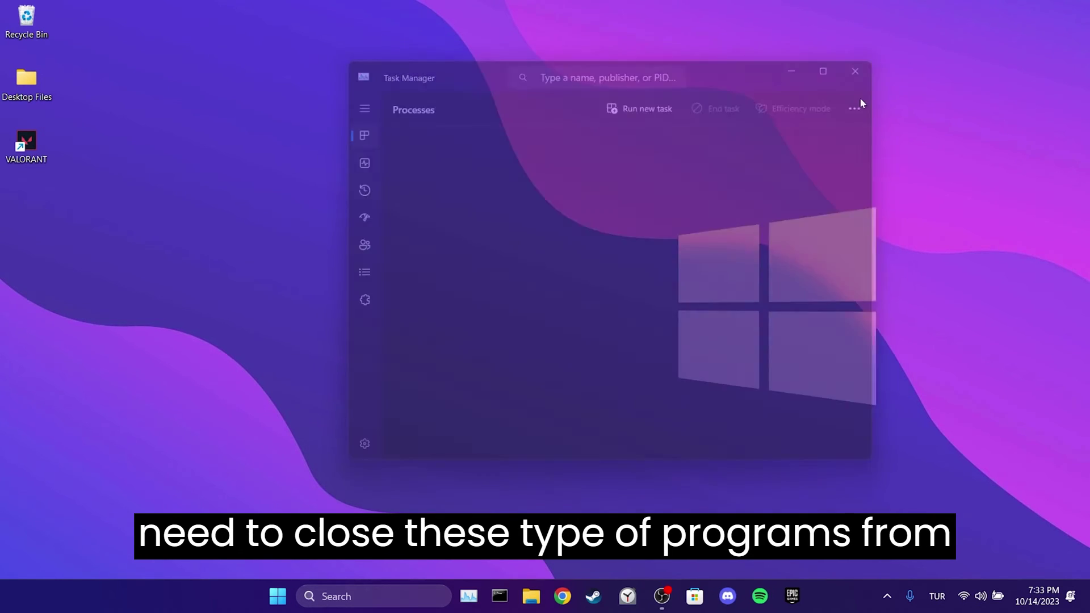
left_click(885, 604)
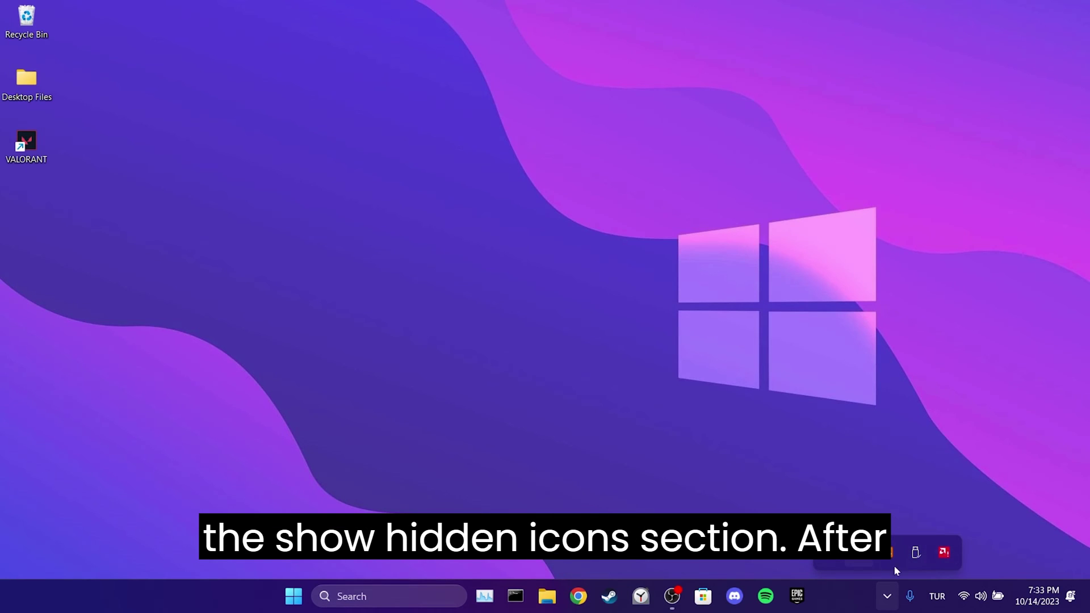
left_click(887, 597)
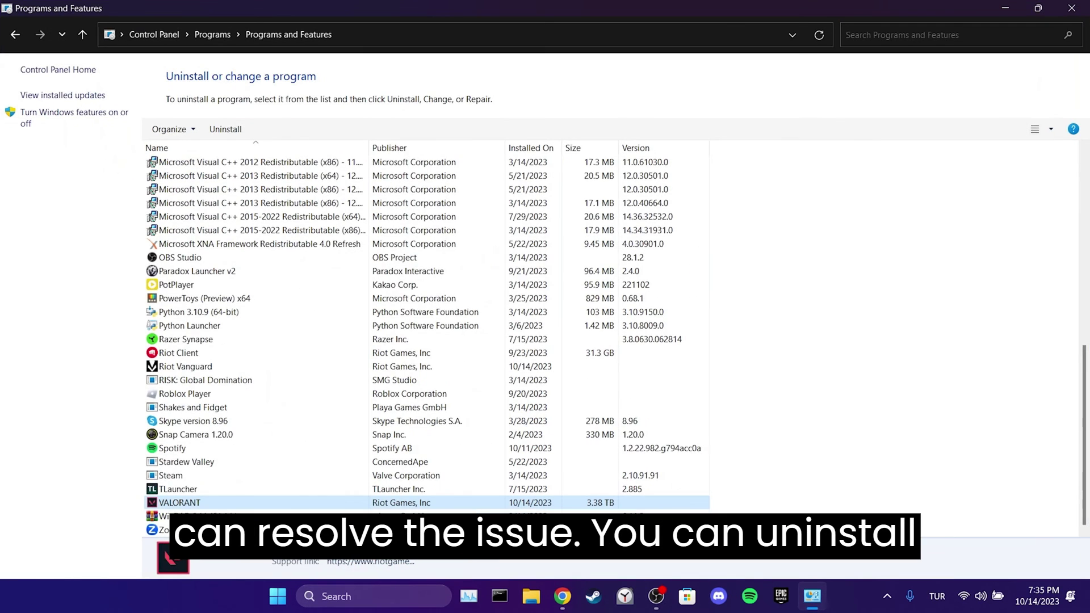
Step: Choose Uninstall on the VALORANT entry in Programs and Features, then close the window
right_click(222, 505)
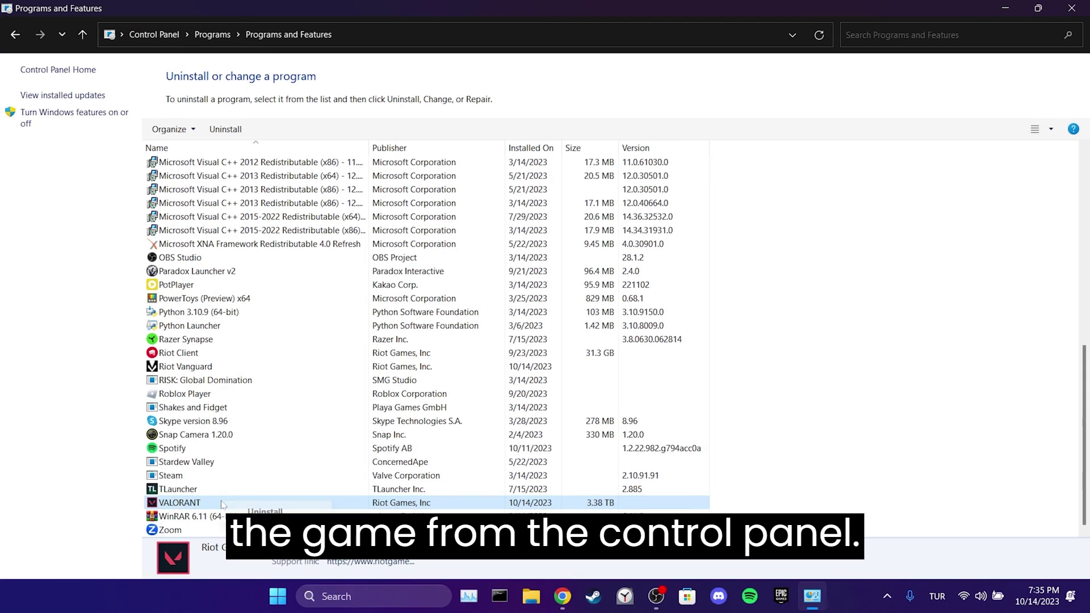
left_click(841, 464)
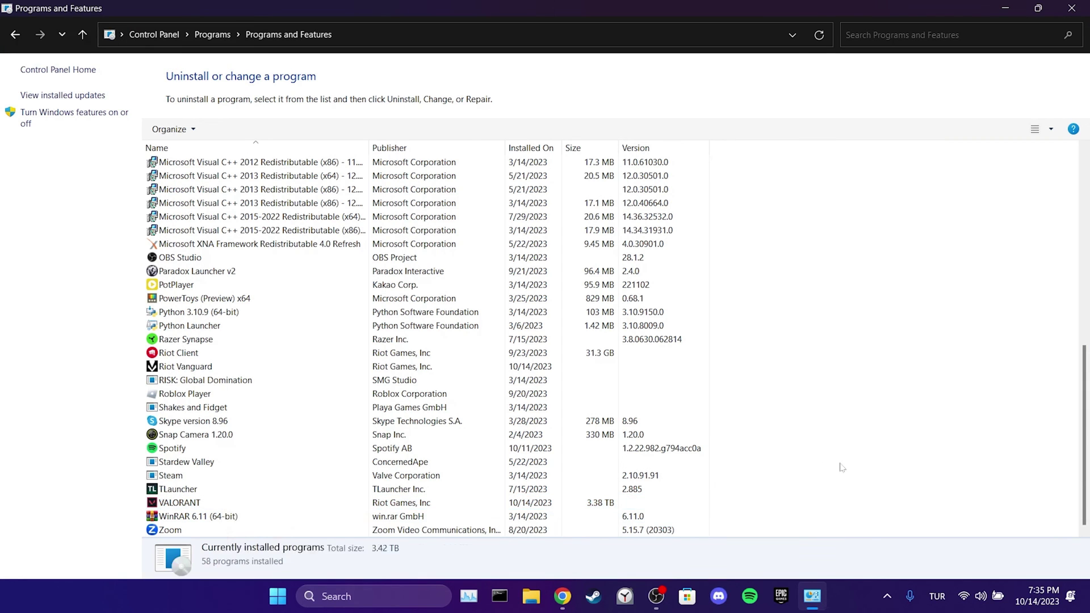
left_click(1071, 8)
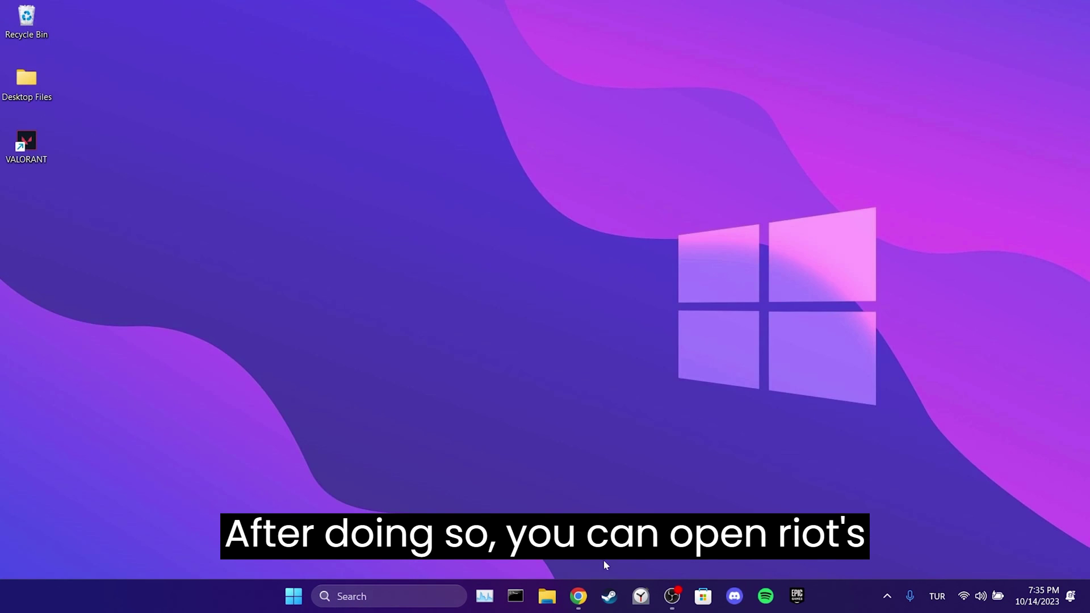
left_click(578, 596)
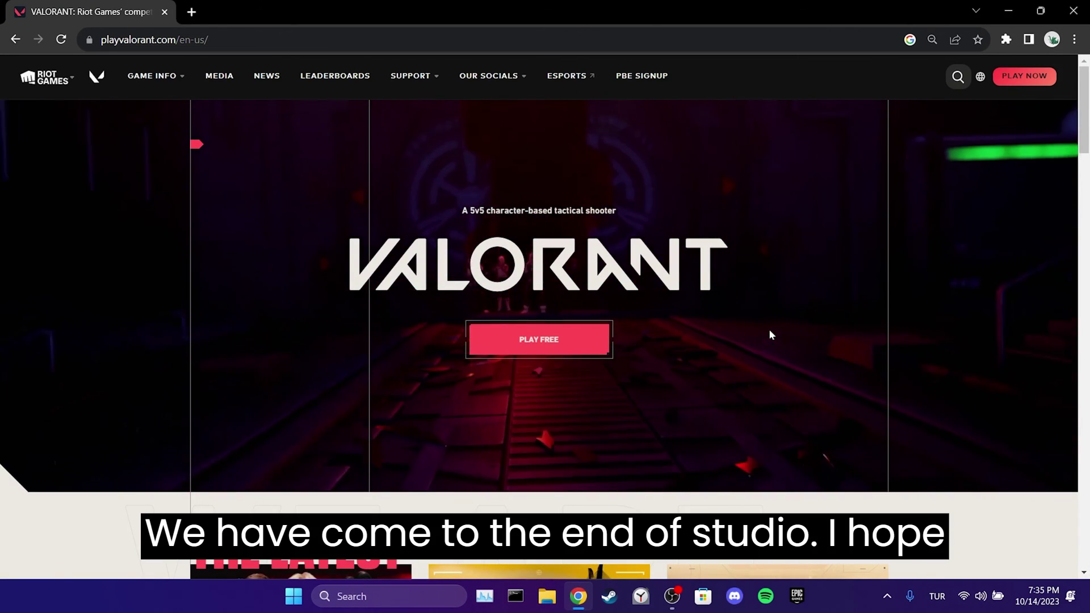
key("super+d")
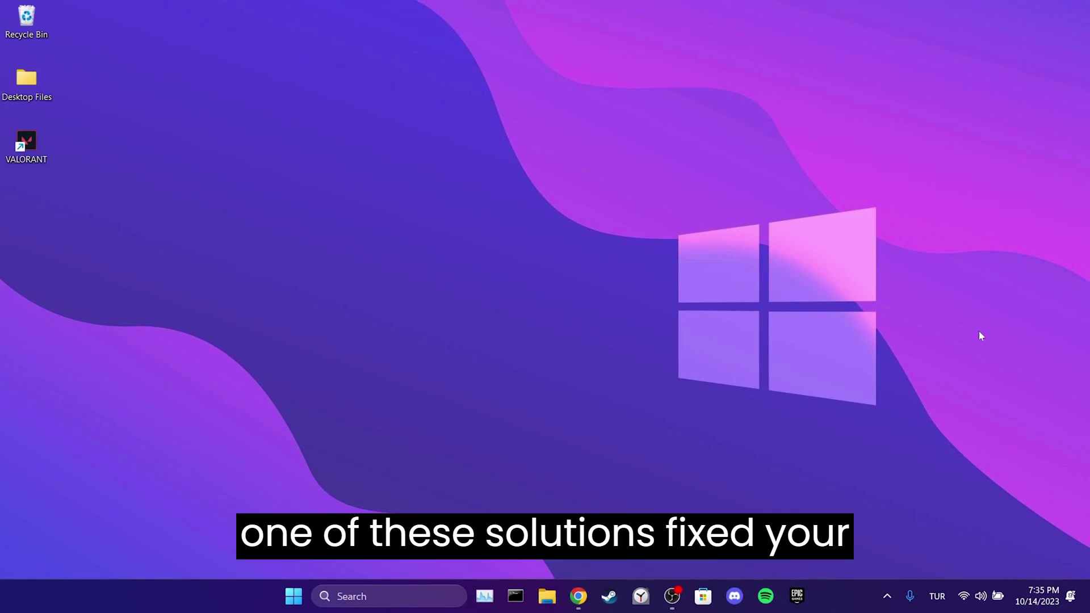